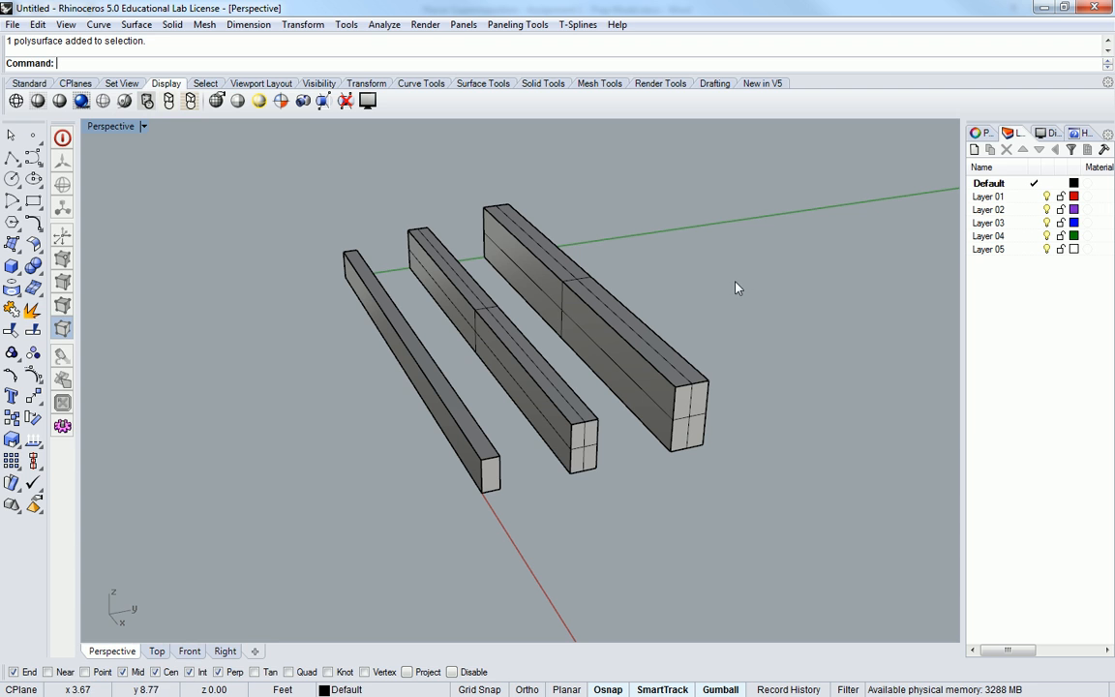
- Make Layer 01 the current layer and add a new layer directly below it
click(1034, 197)
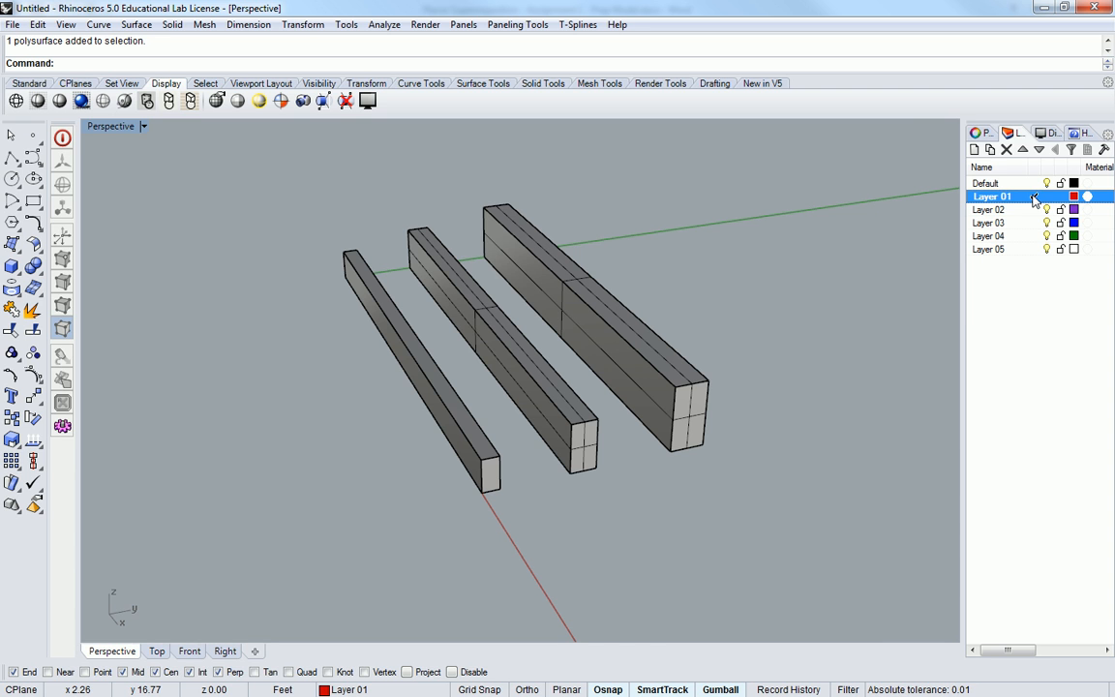
click(981, 133)
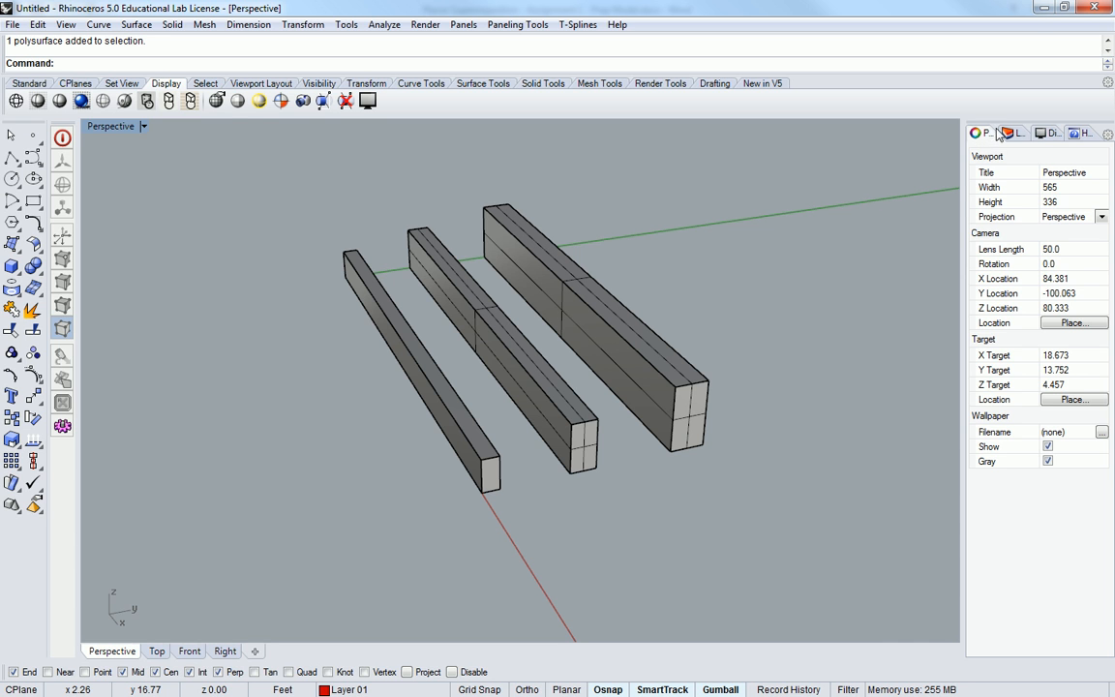
click(1010, 133)
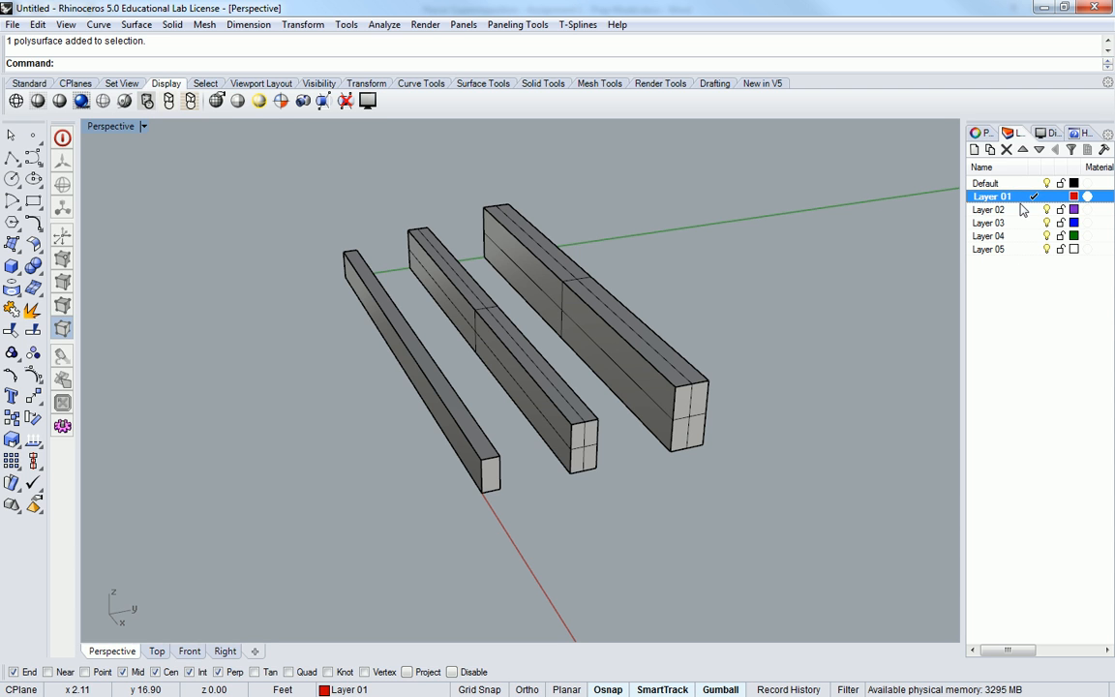
click(976, 151)
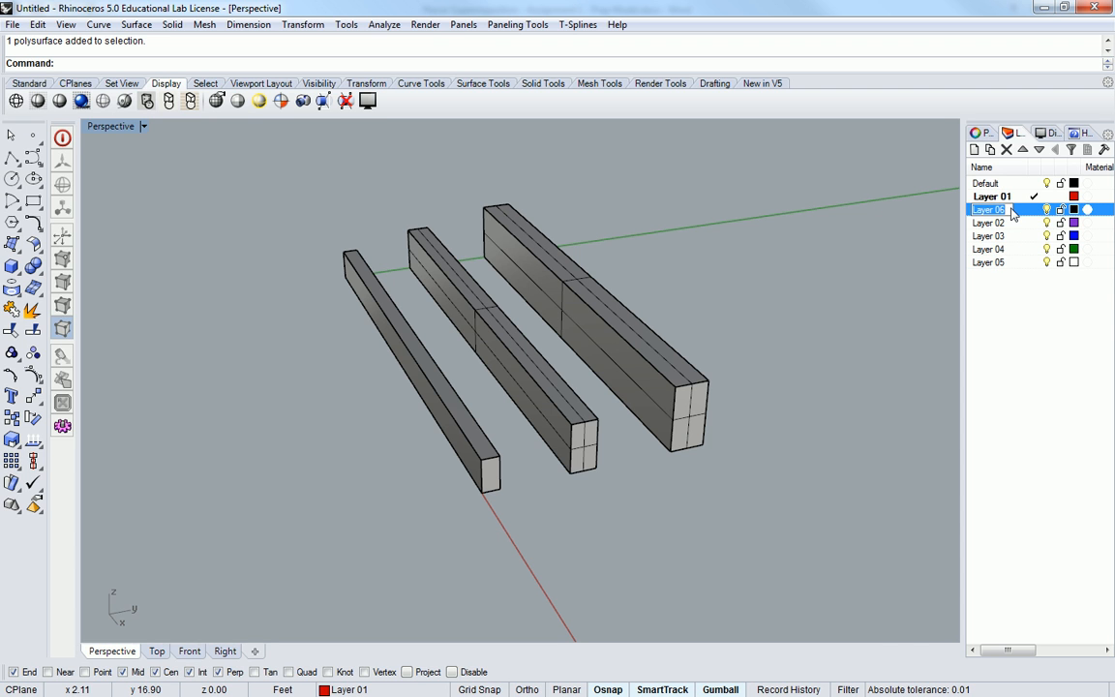
key(Return)
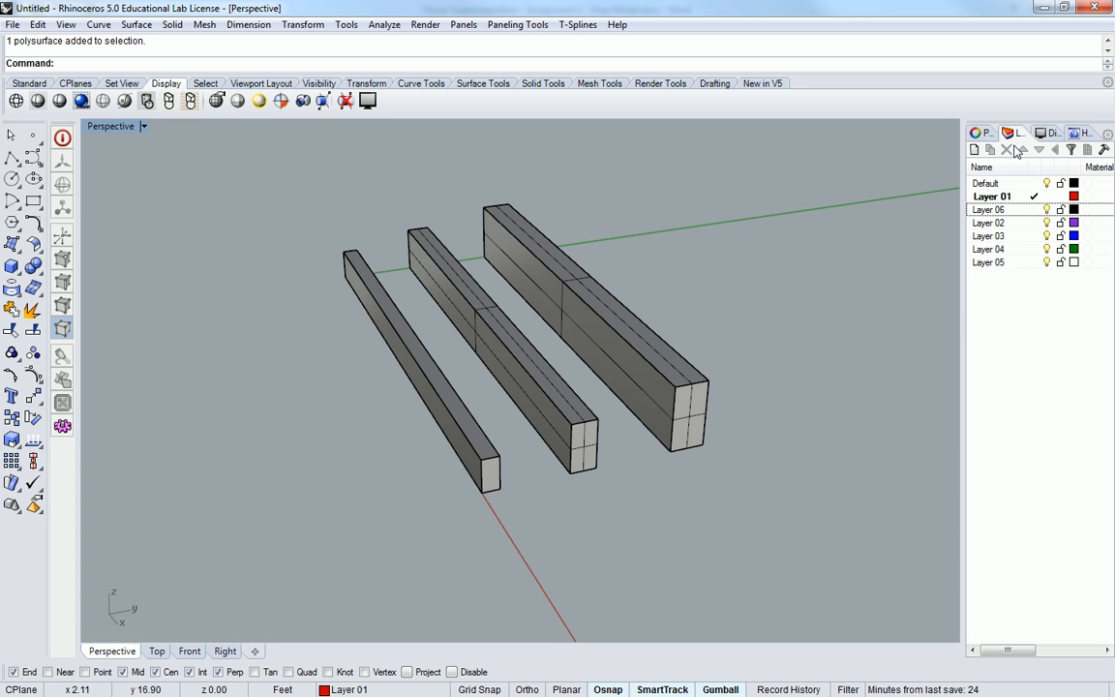
- Rename Layer 01 as "Beam - 80% Grayscale"
click(1006, 200)
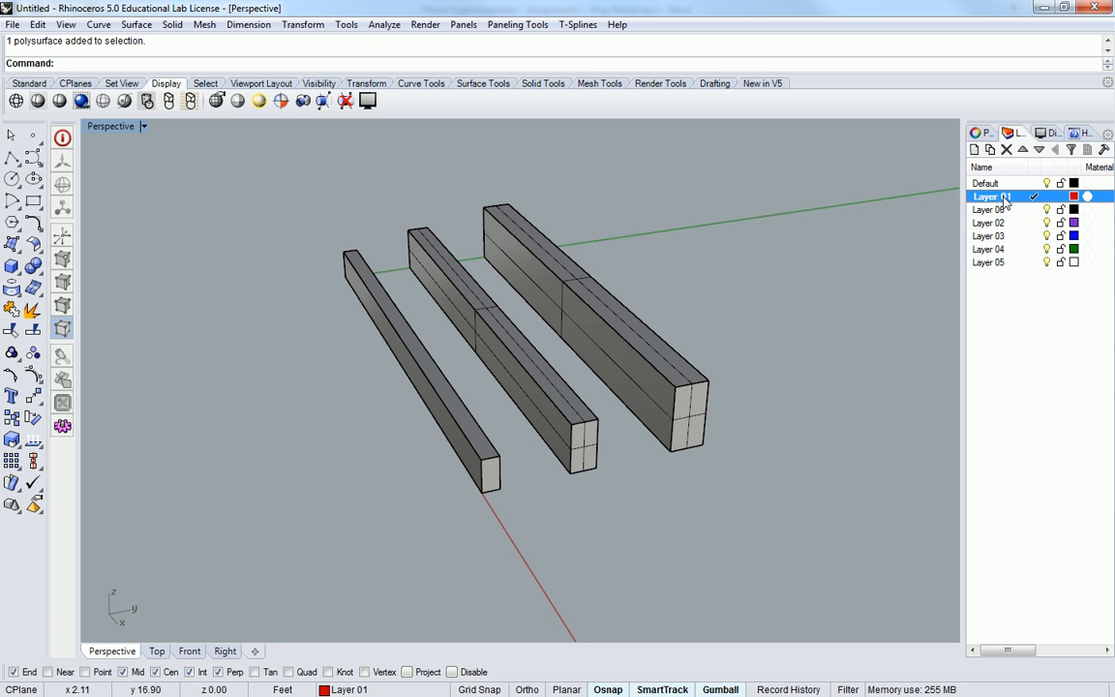
click(1006, 201)
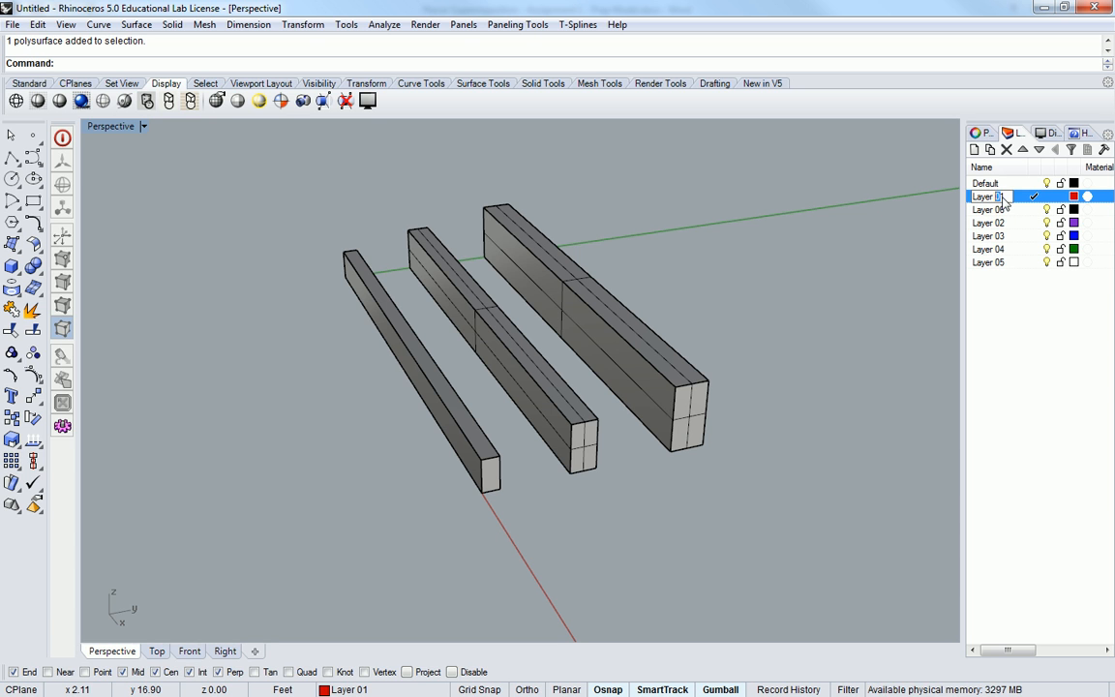
text(Beam - 8)
key(BackSpace)
text(80)
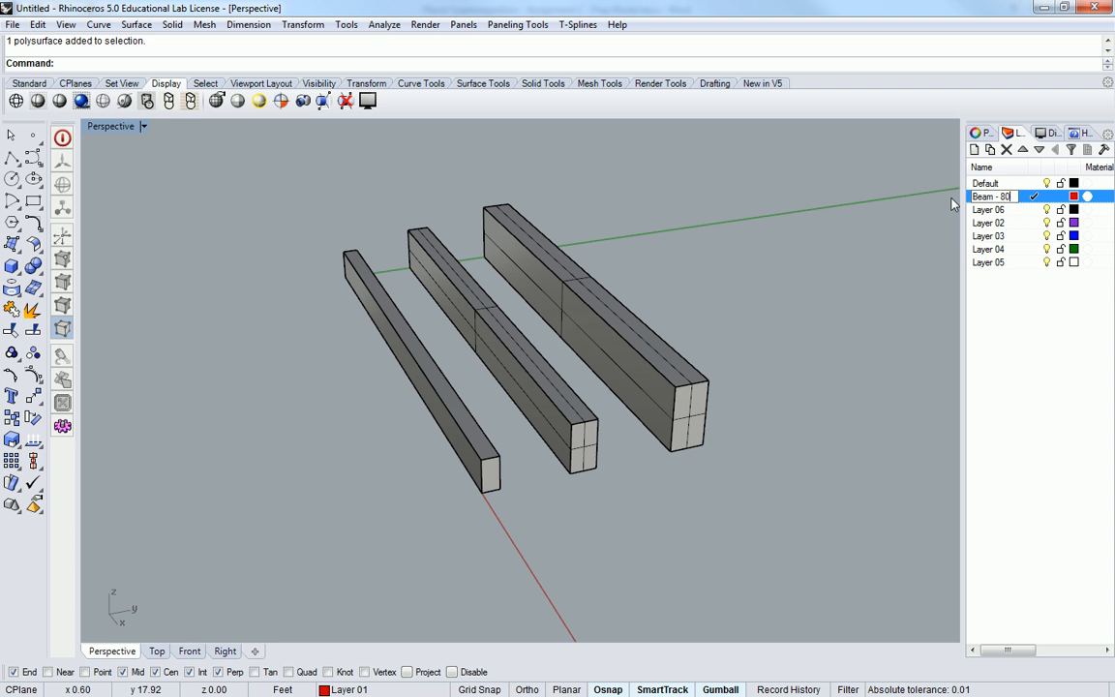
text(% Grayscale)
key(Return)
- Widen the layer list so the full layer names and the Linetype column can be read
drag(963, 204, 840, 212)
drag(910, 174, 971, 170)
drag(1080, 169, 1034, 166)
click(896, 286)
- Make Layer 06 current and rename it as "Beam - 50% Grayscale"
double_click(876, 209)
click(883, 210)
drag(883, 210, 830, 214)
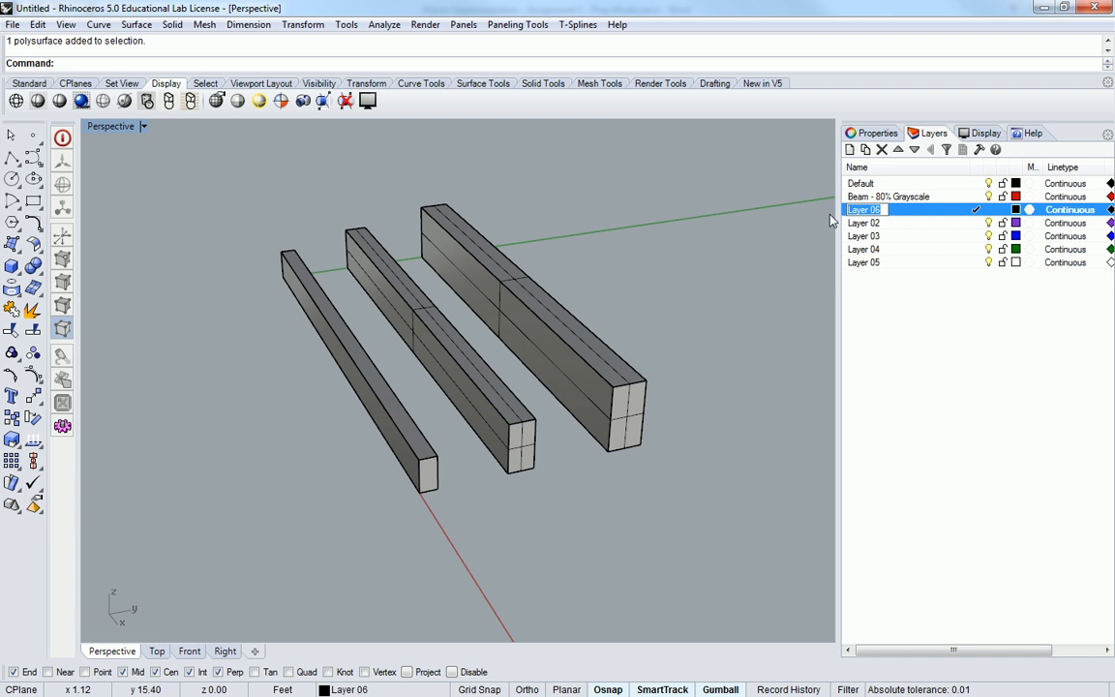
text(Beam -)
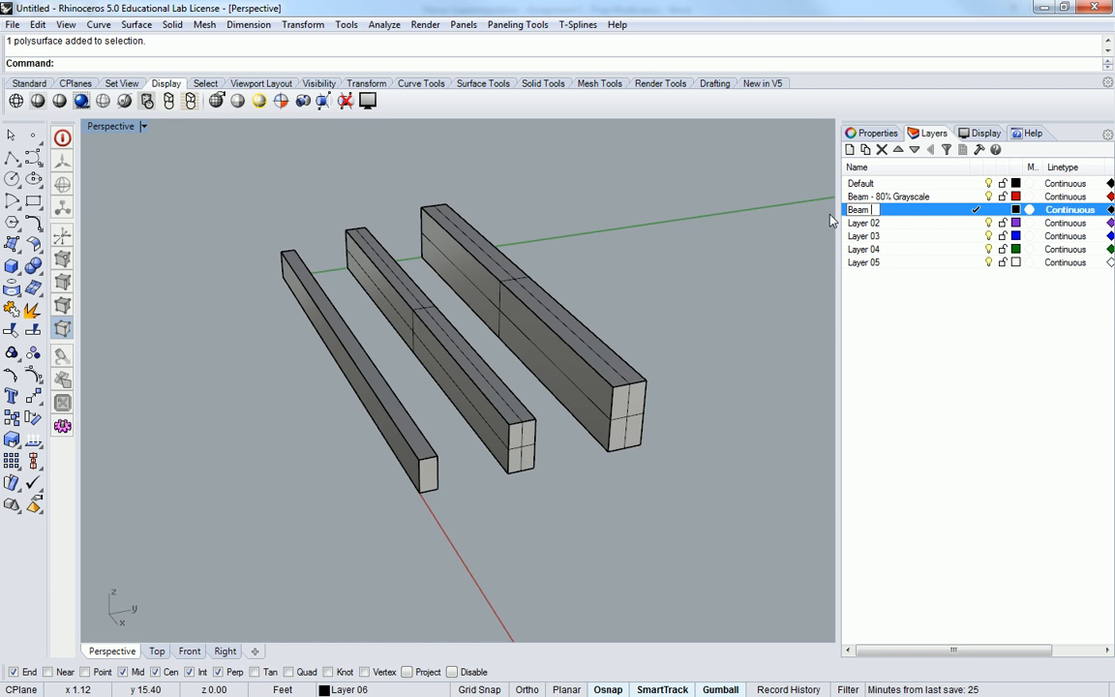
text( 50% Grayscale)
key(Return)
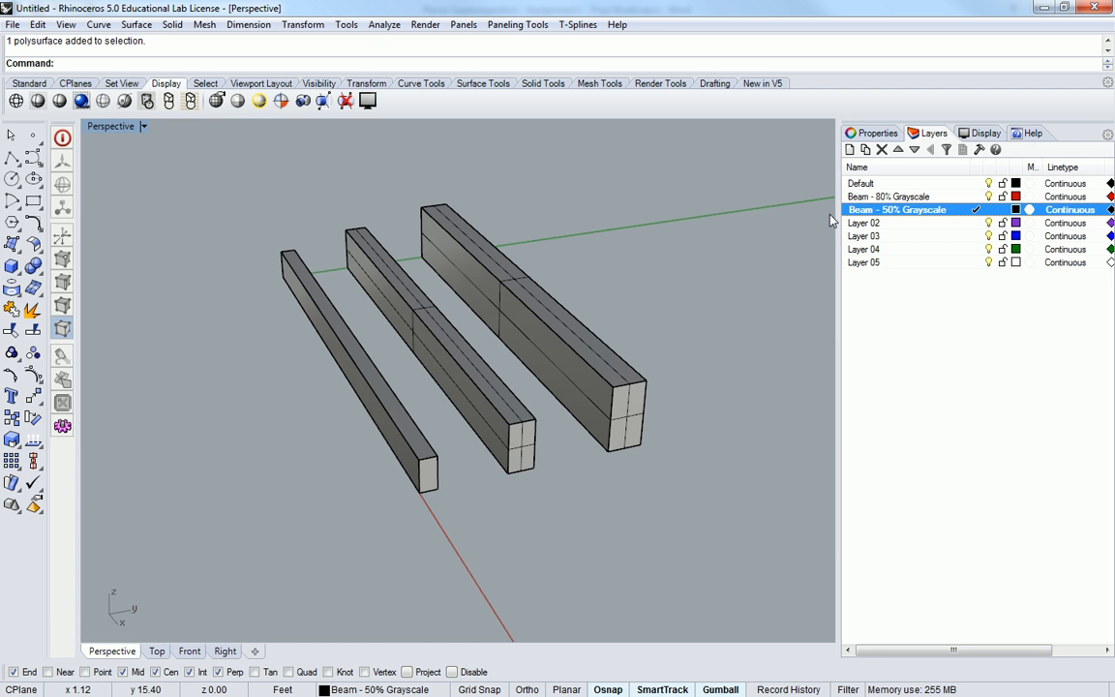
- Rename Layer 02 as "Beam - 20% Grayscale"
click(864, 224)
click(864, 223)
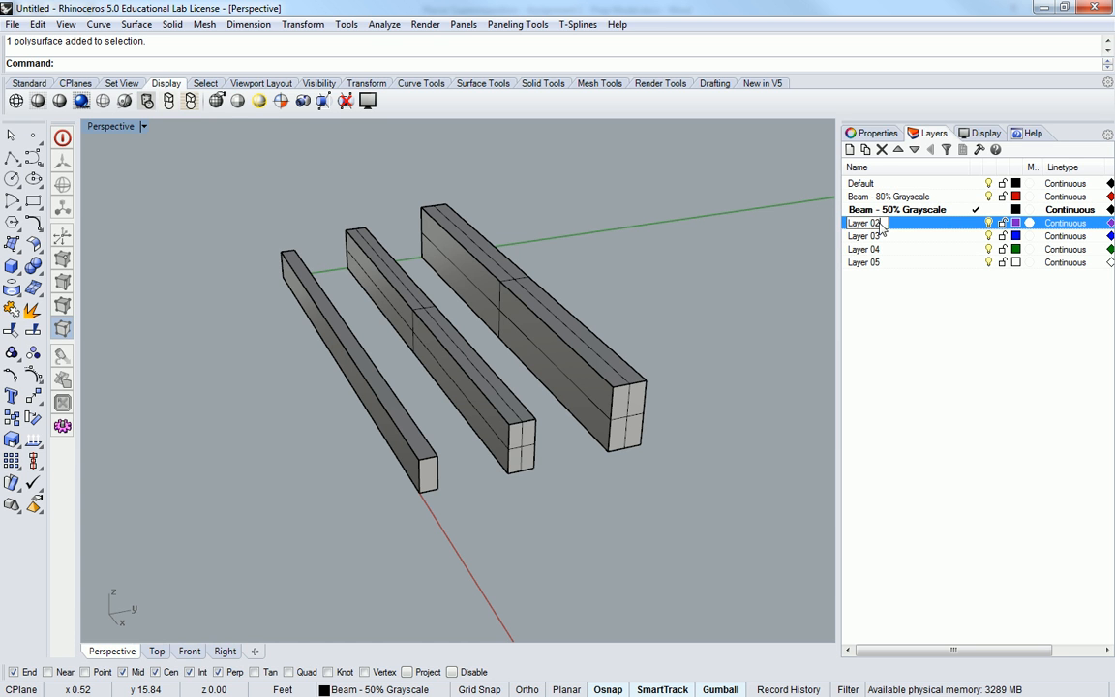
text(Beam - 20%)
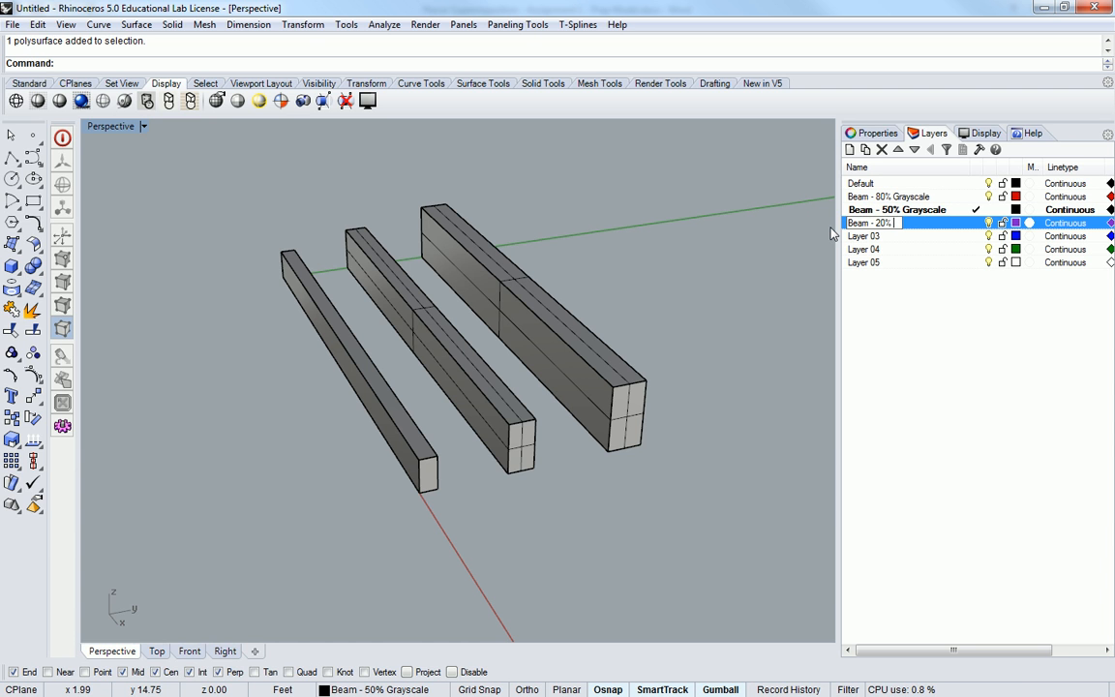
text( Grayscale)
key(Return)
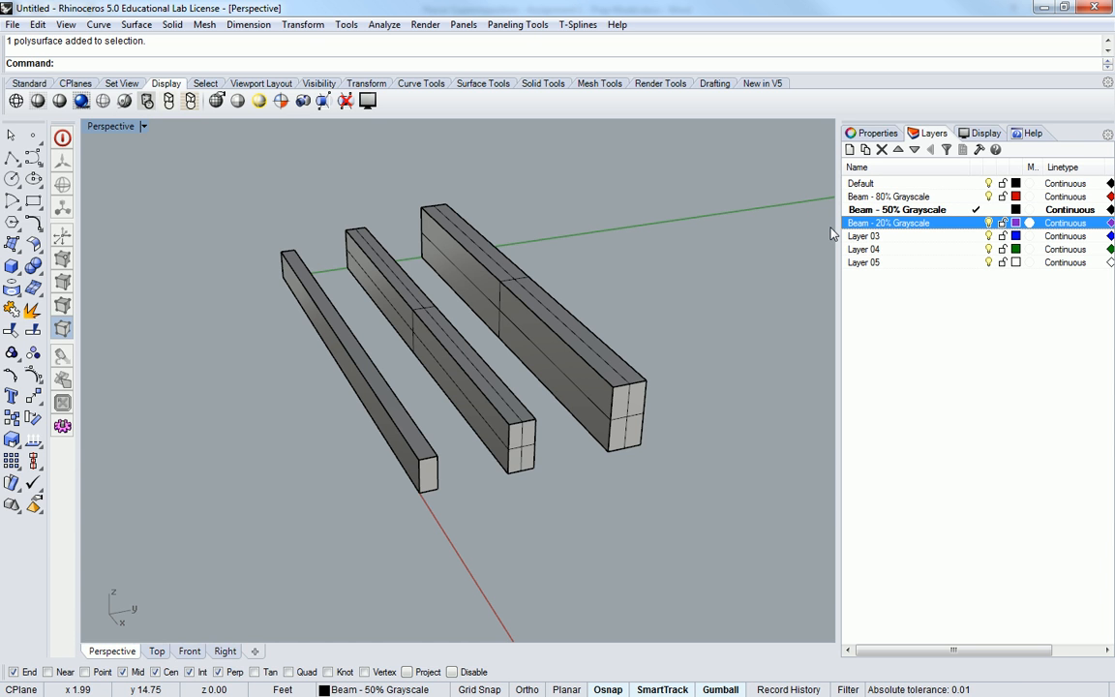
click(922, 308)
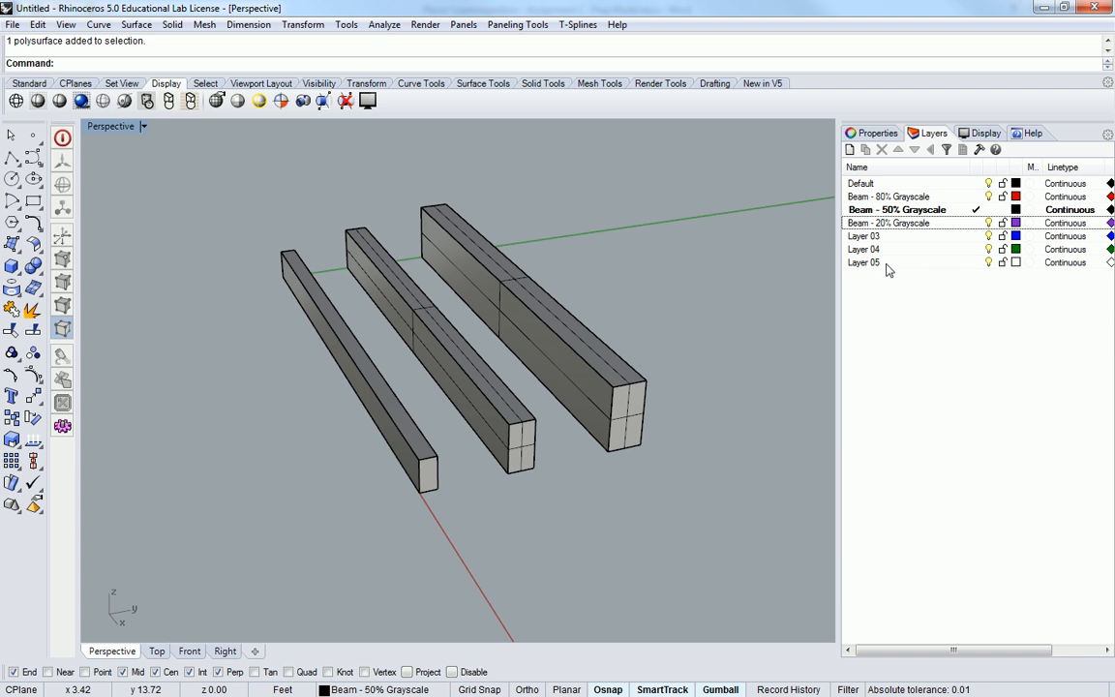
- Rename Layer 03 as "Plane - 100% Opacity"
click(874, 237)
click(874, 237)
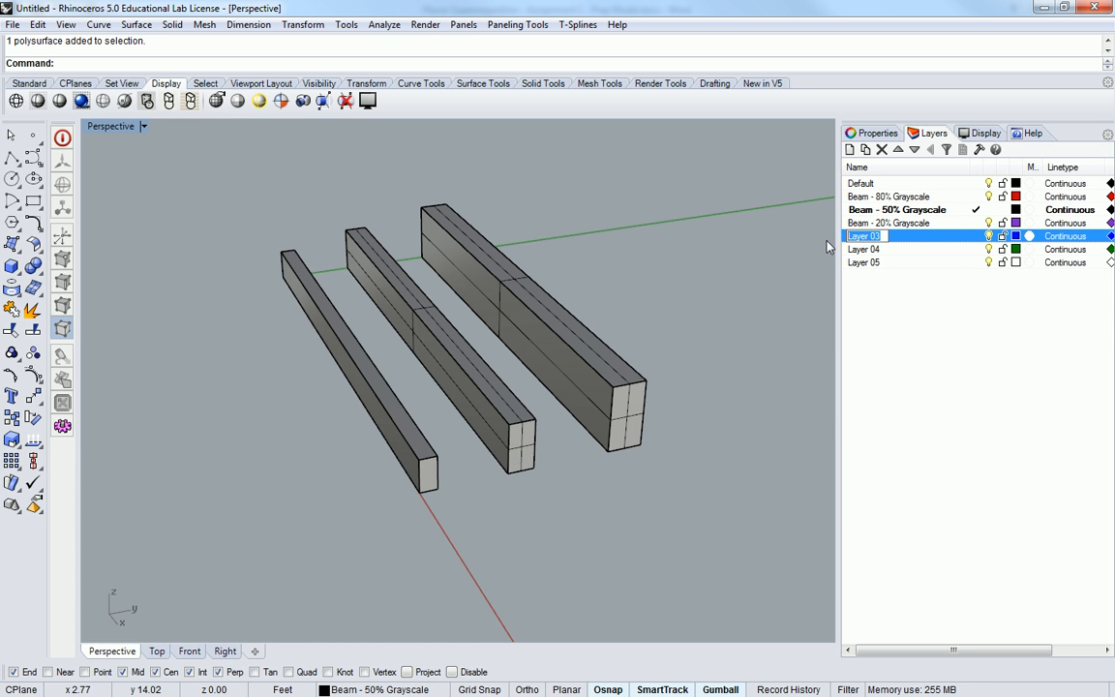
text(Plane - Op)
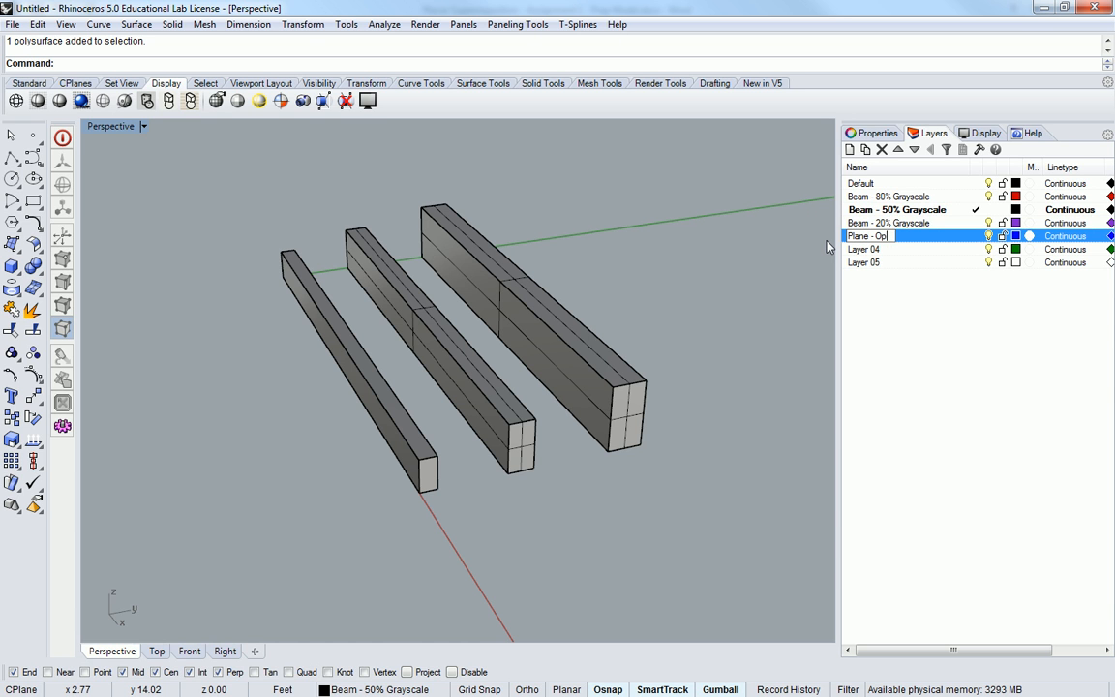
text(aque)
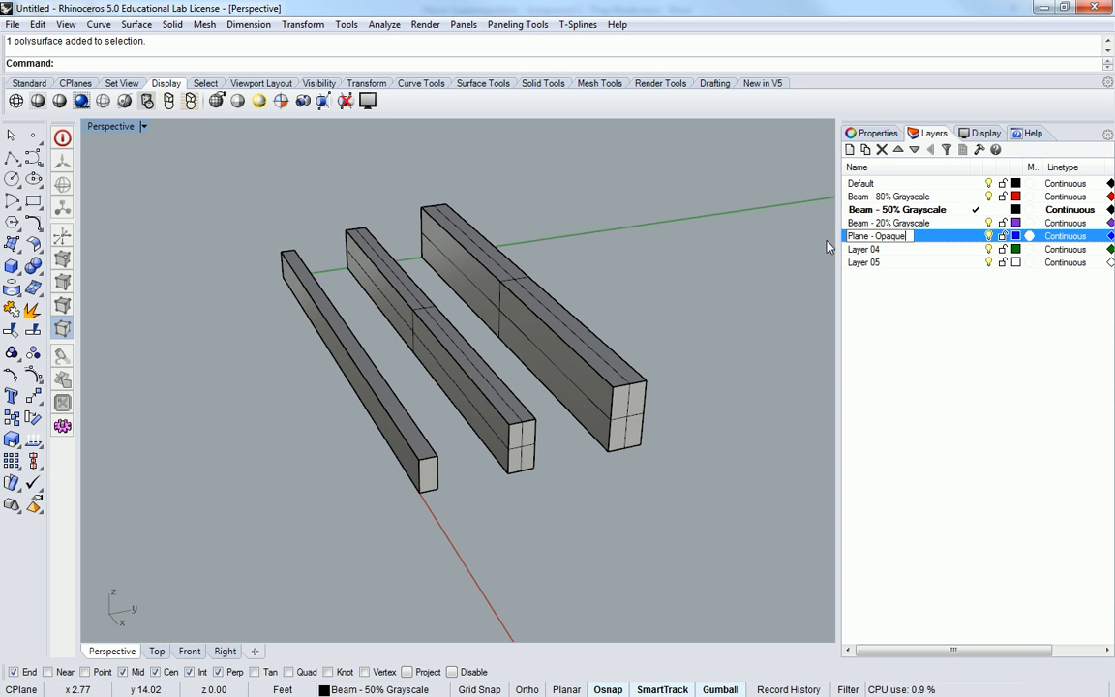
key(BackSpace)
key(BackSpace)
key(BackSpace)
key(BackSpace)
key(BackSpace)
key(BackSpace)
text(100%)
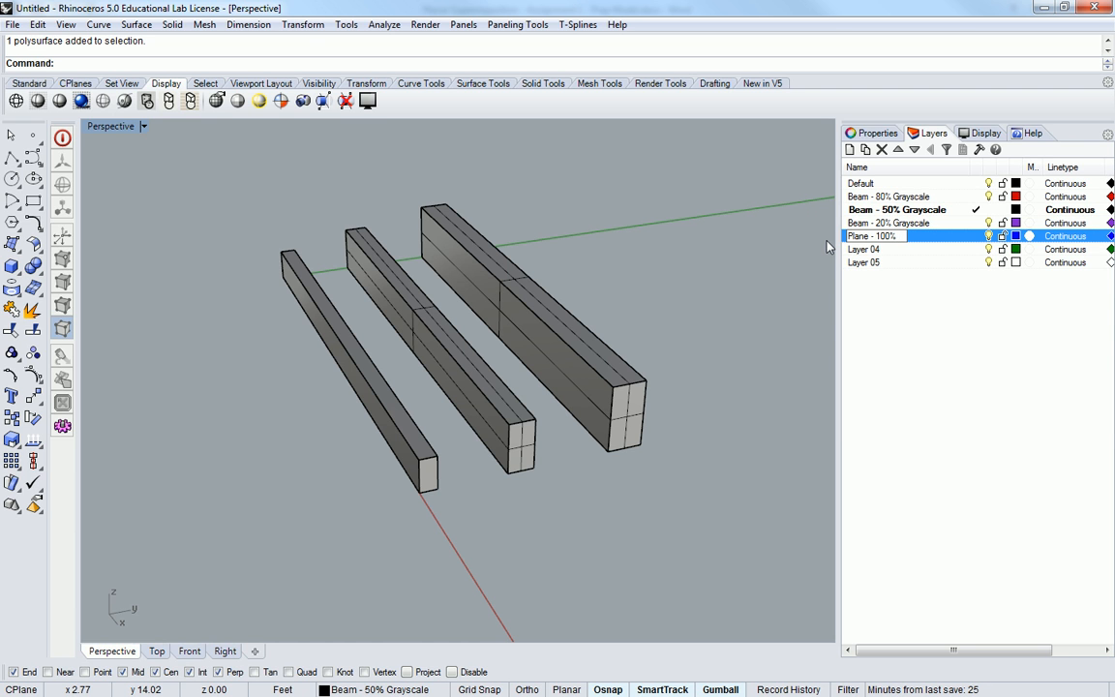
text( Opacity)
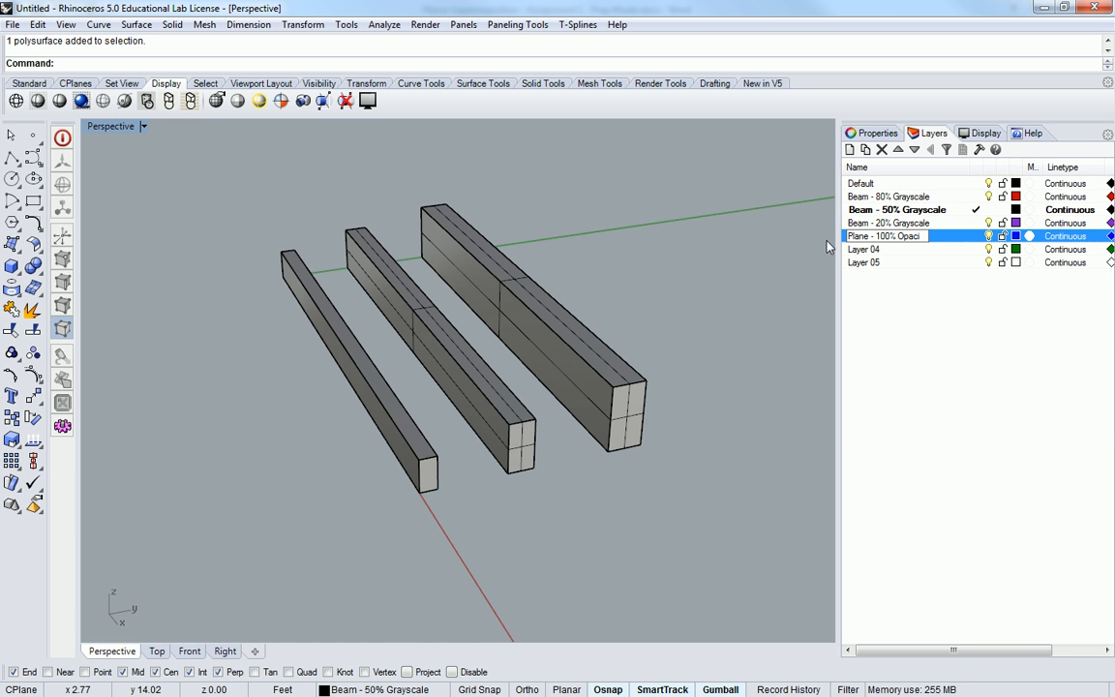
key(Return)
- Rename Layer 04 as "Plane - 50% Opacity"
click(871, 249)
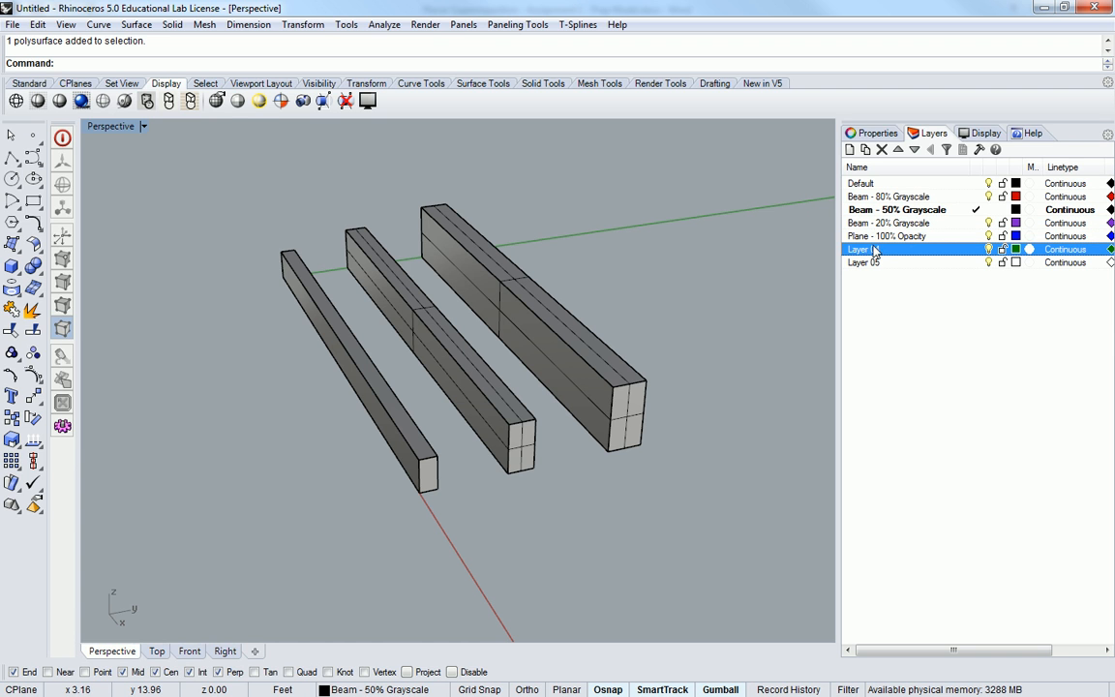
click(871, 249)
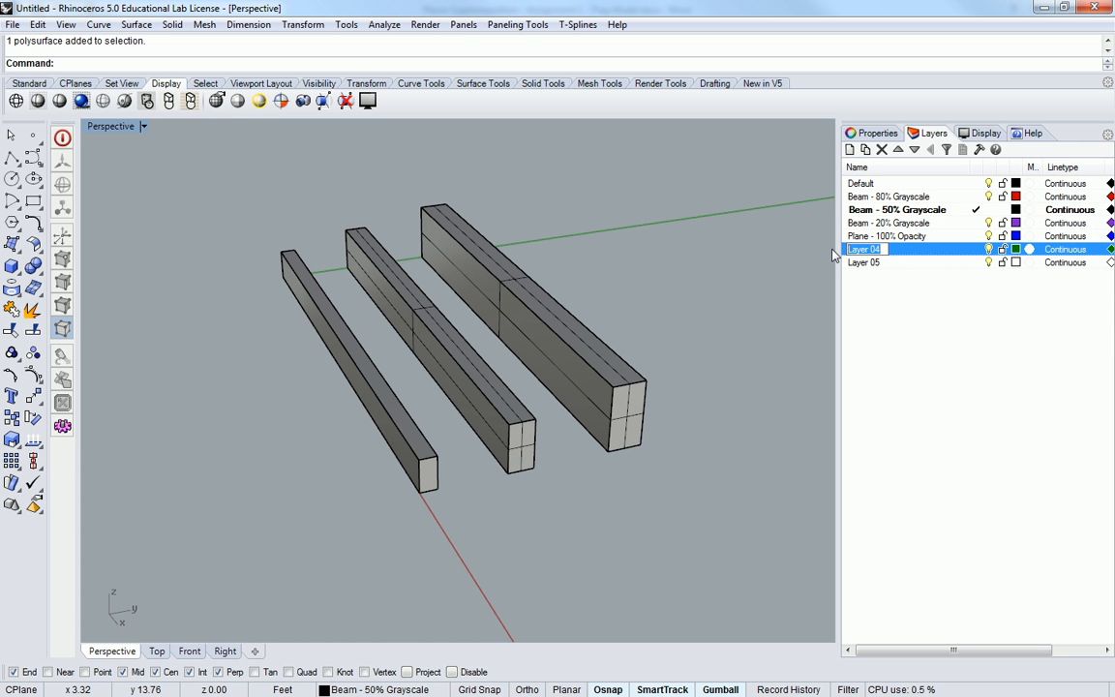
text(Pla)
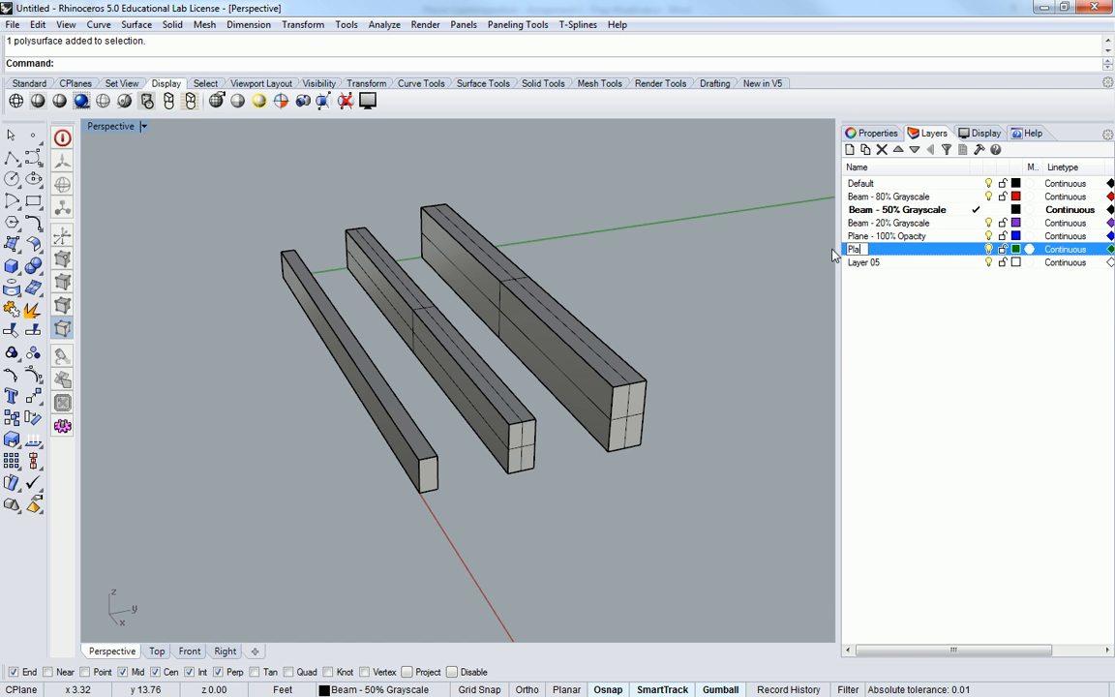
text(ne - 50% Opacit)
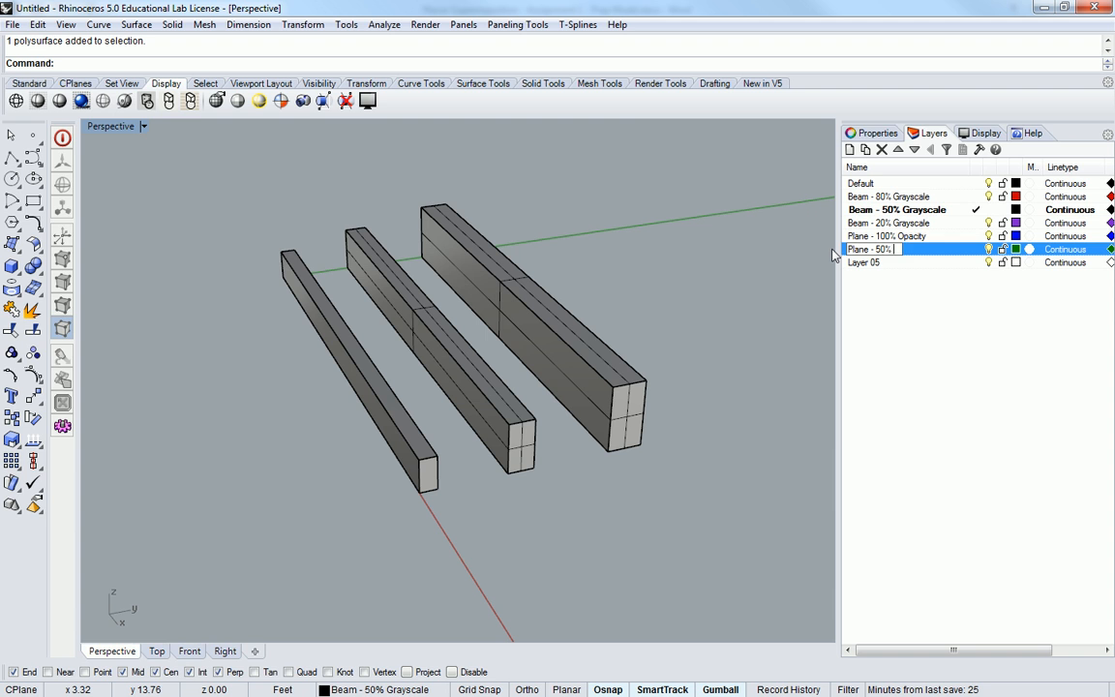
text(y)
key(Return)
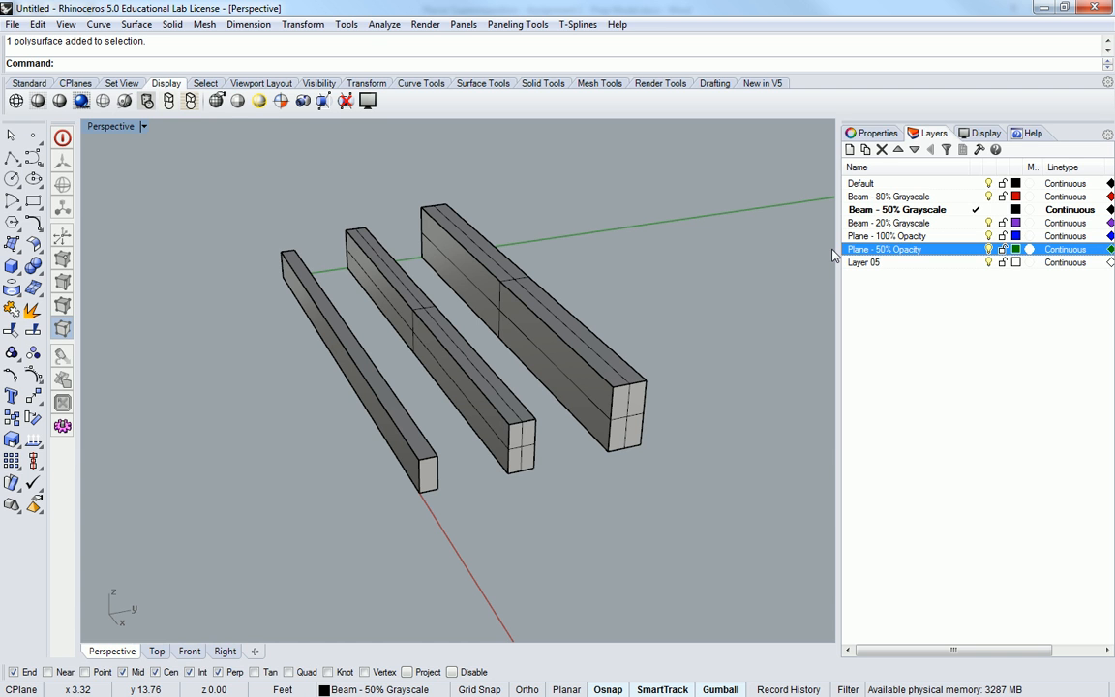
- Rename Layer 05 as "Plane - 15% Opacity"
click(864, 262)
click(866, 263)
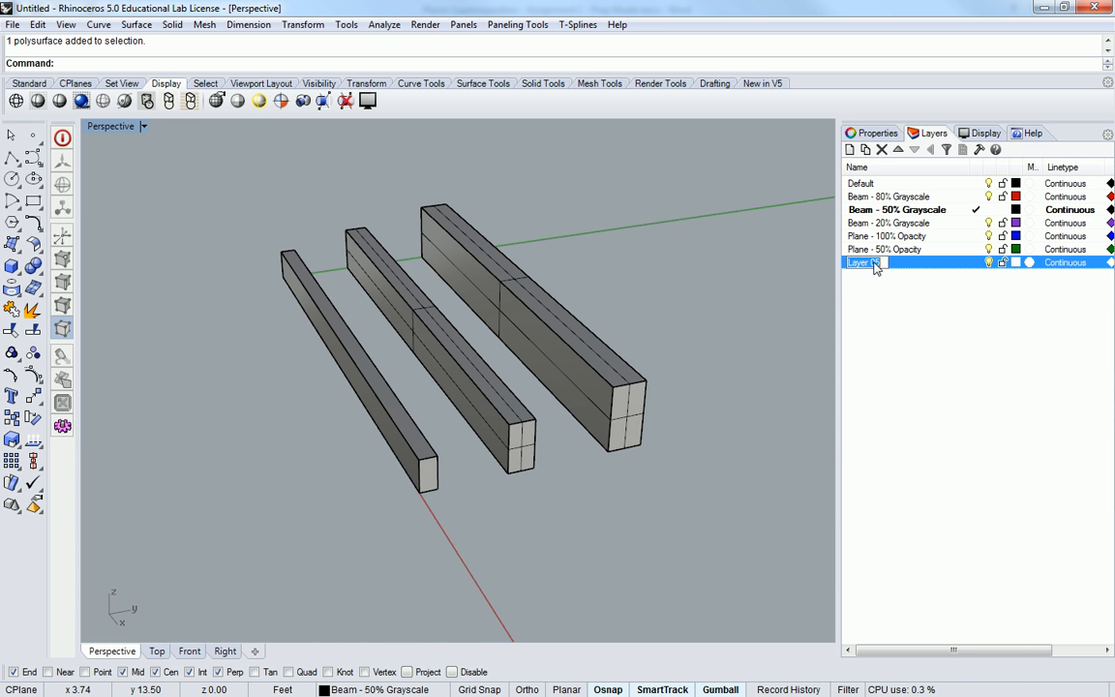
text(Plane - 15% Opacity)
key(Return)
click(918, 325)
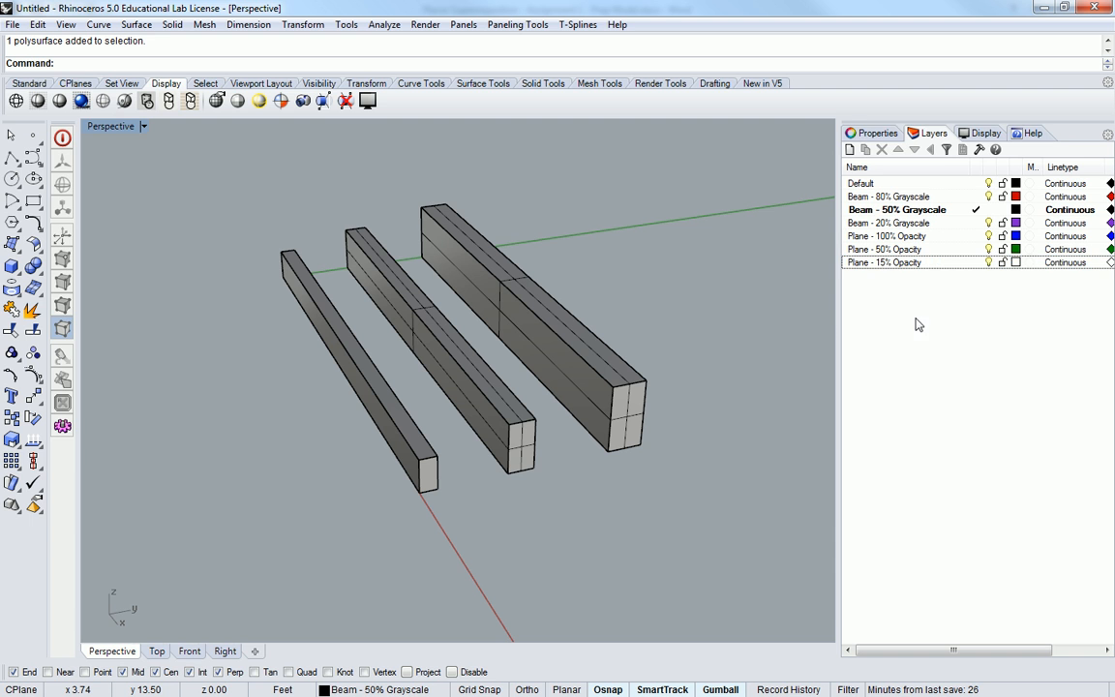
drag(836, 310, 846, 310)
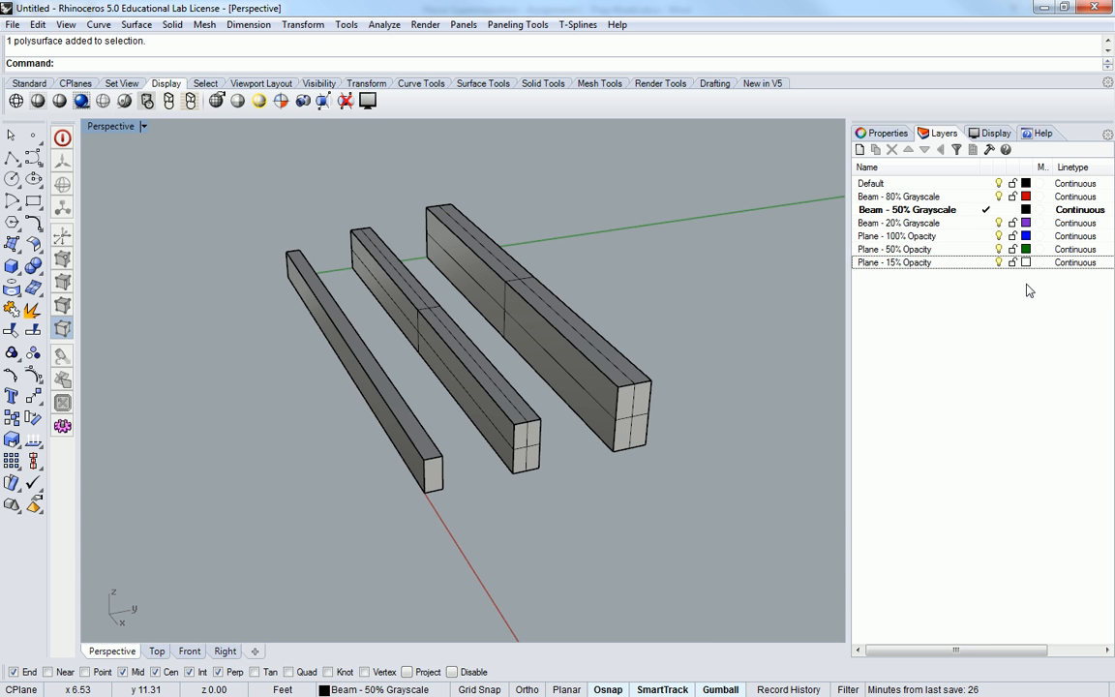
- Open the color selection for the Beam - 80% Grayscale layer and bring up the Calculator for working out gray values
click(1030, 198)
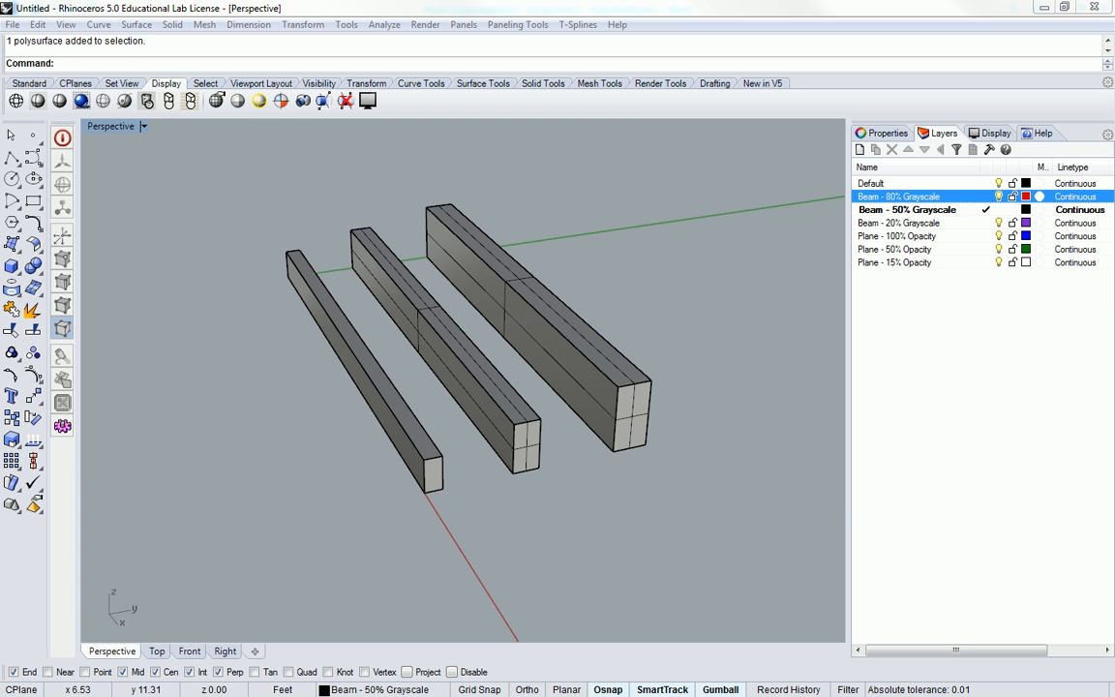
drag(1113, 0, 761, 258)
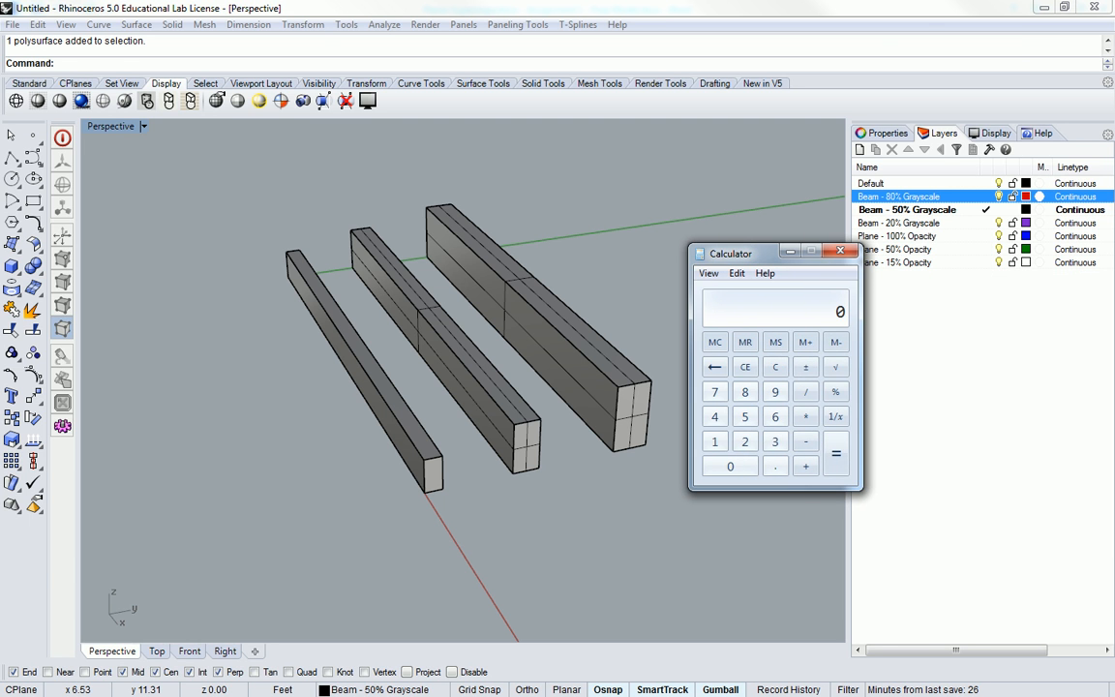
click(1026, 197)
drag(1080, 114, 683, 145)
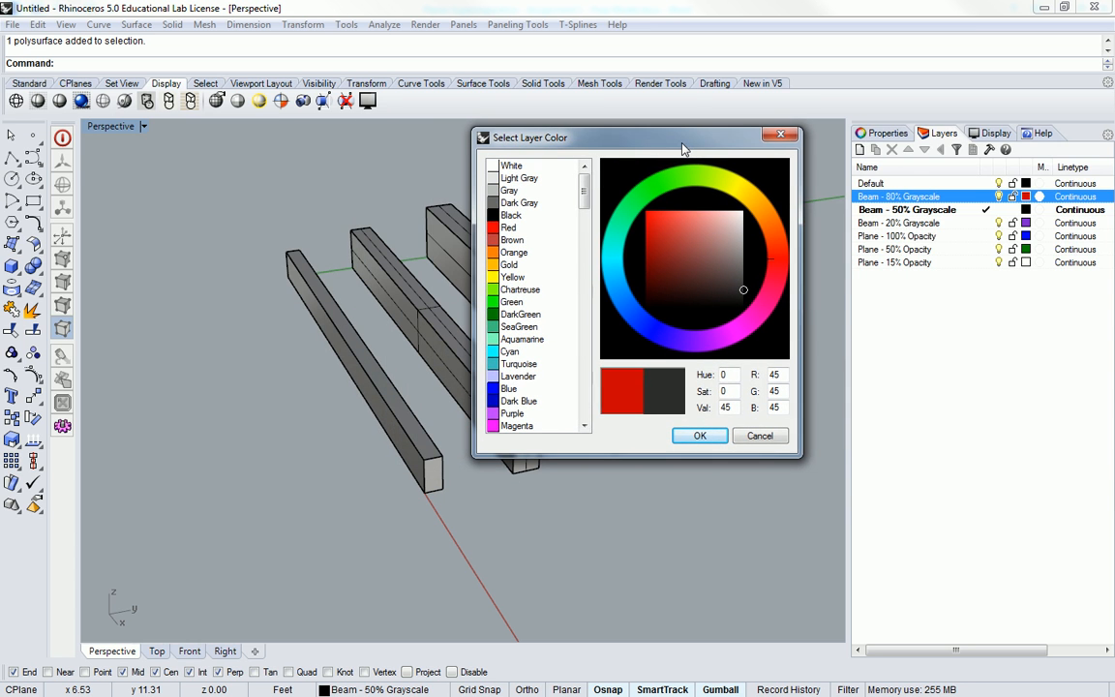
- Compare the RGB values of the Dark Gray, Gray, Light Gray, Black and White presets for the Beam - 80% Grayscale layer
click(497, 203)
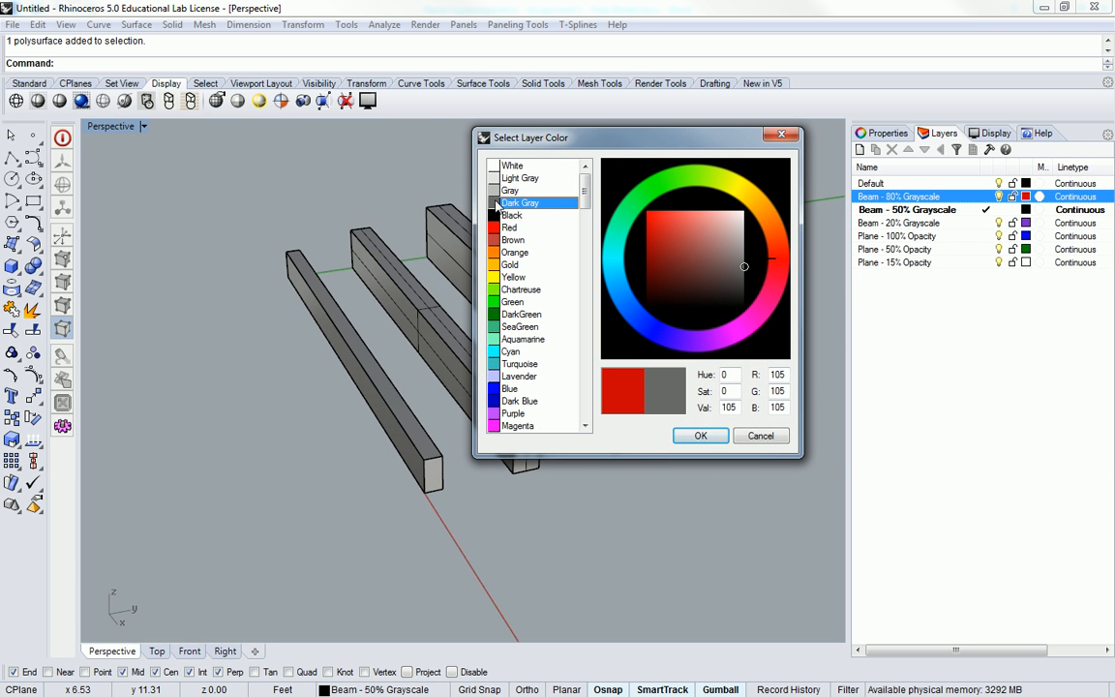
click(498, 190)
click(497, 178)
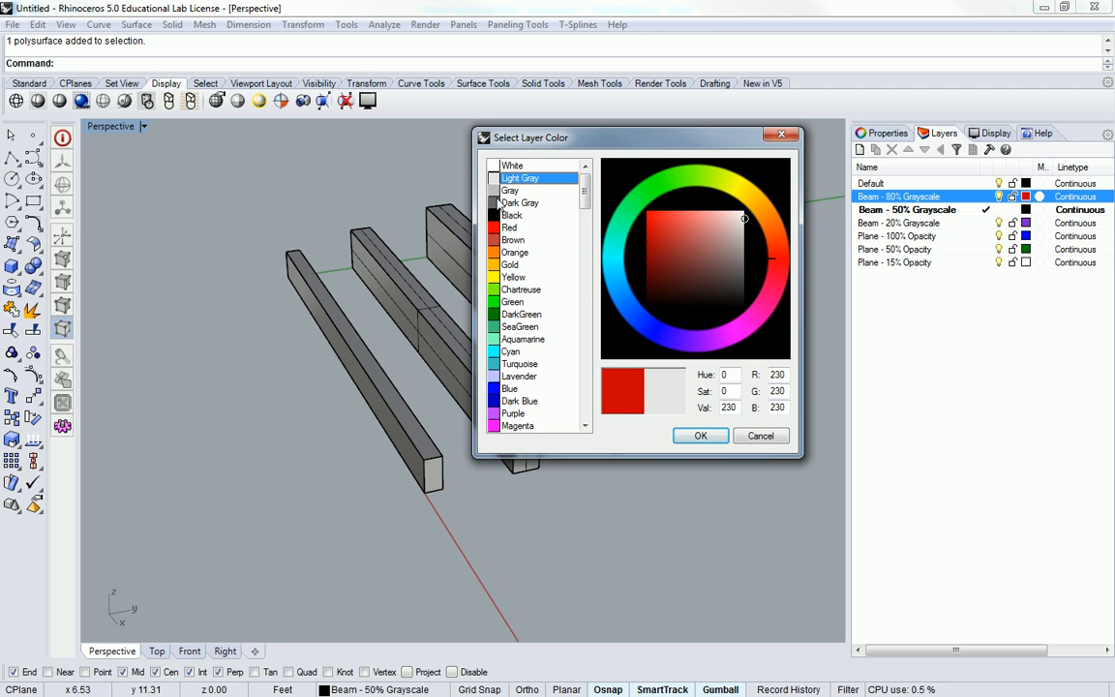
click(497, 203)
click(498, 190)
click(498, 178)
drag(740, 251, 247, 248)
click(784, 375)
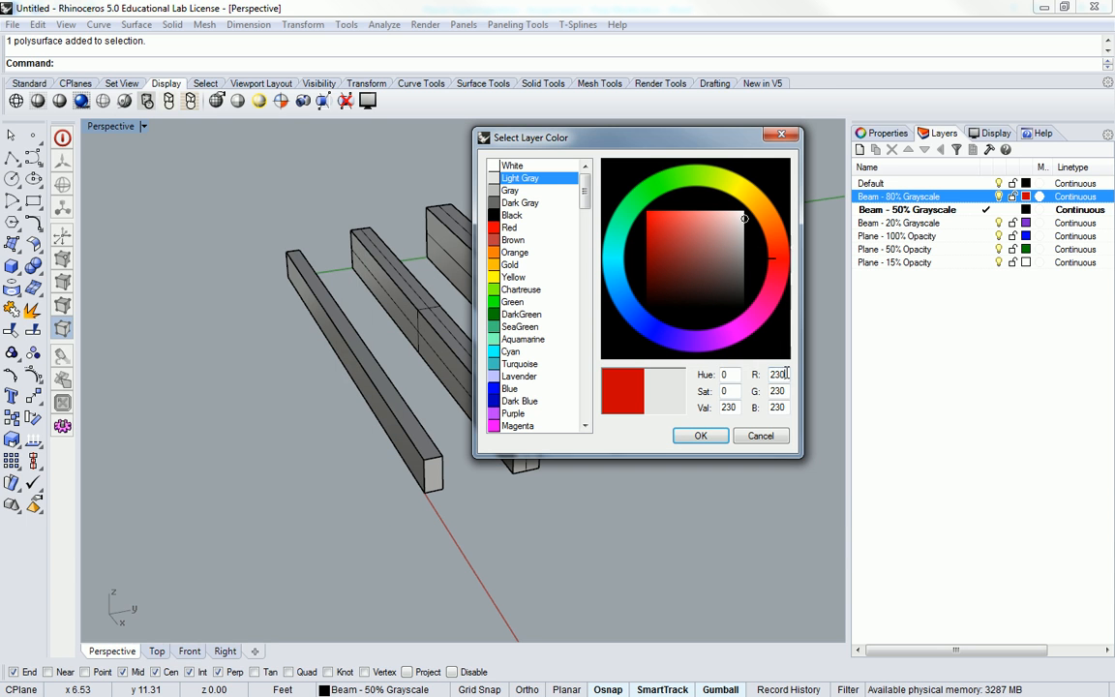
click(501, 216)
click(506, 202)
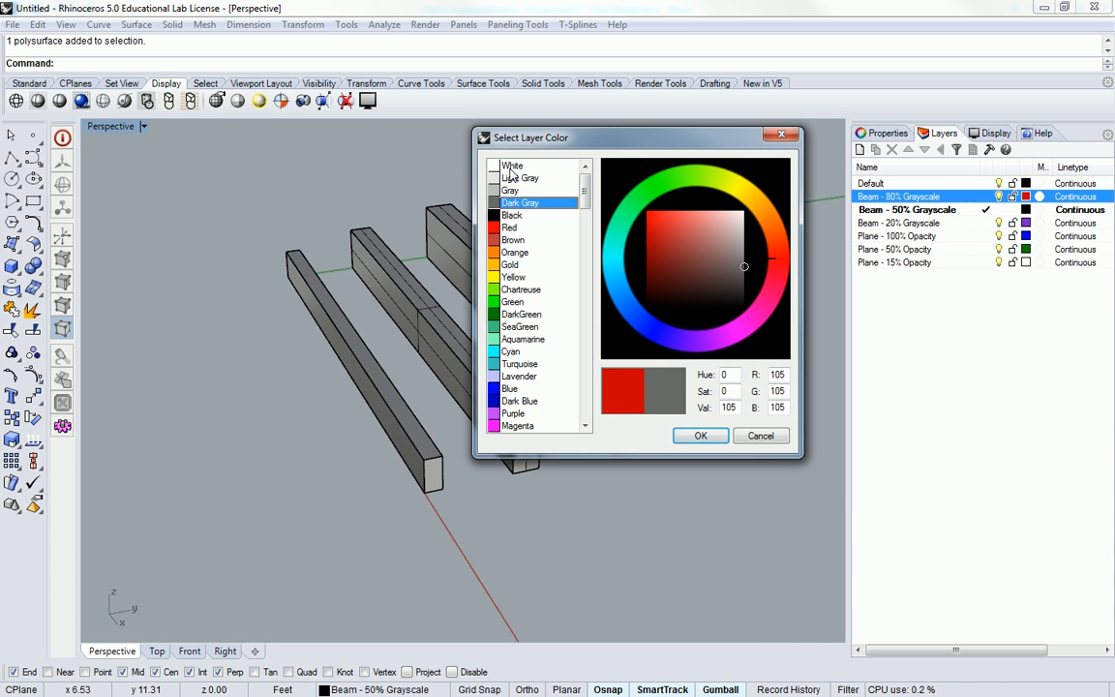
click(510, 168)
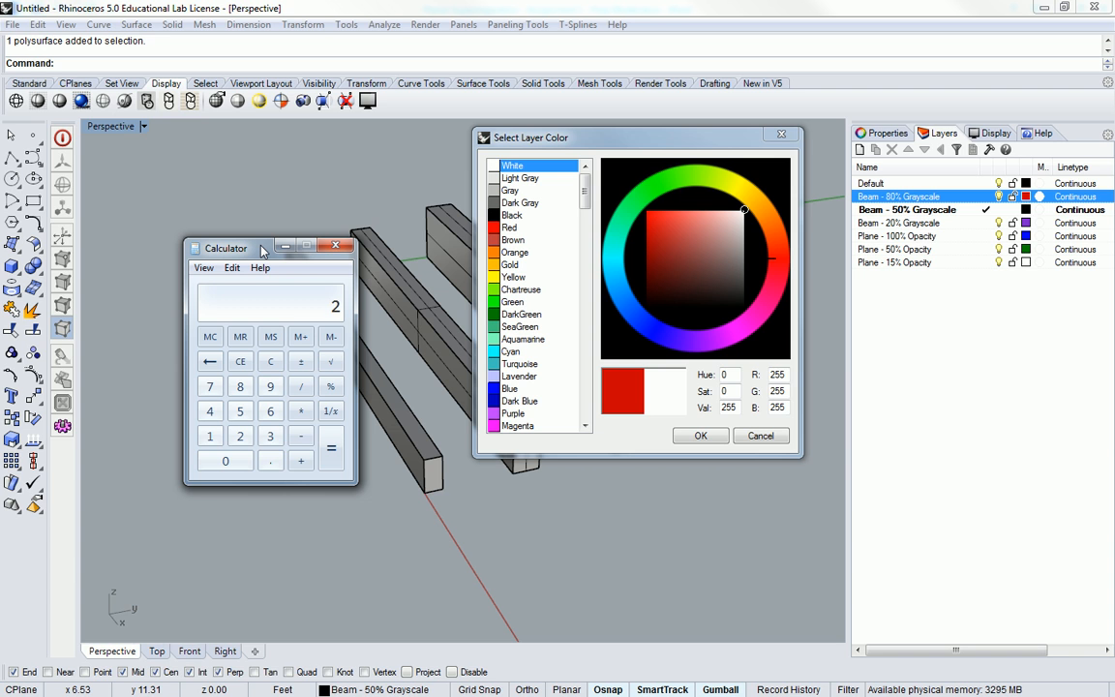
- Switch to the Calculator and divide 255 by 5 to get the 80% gray value
text(255)
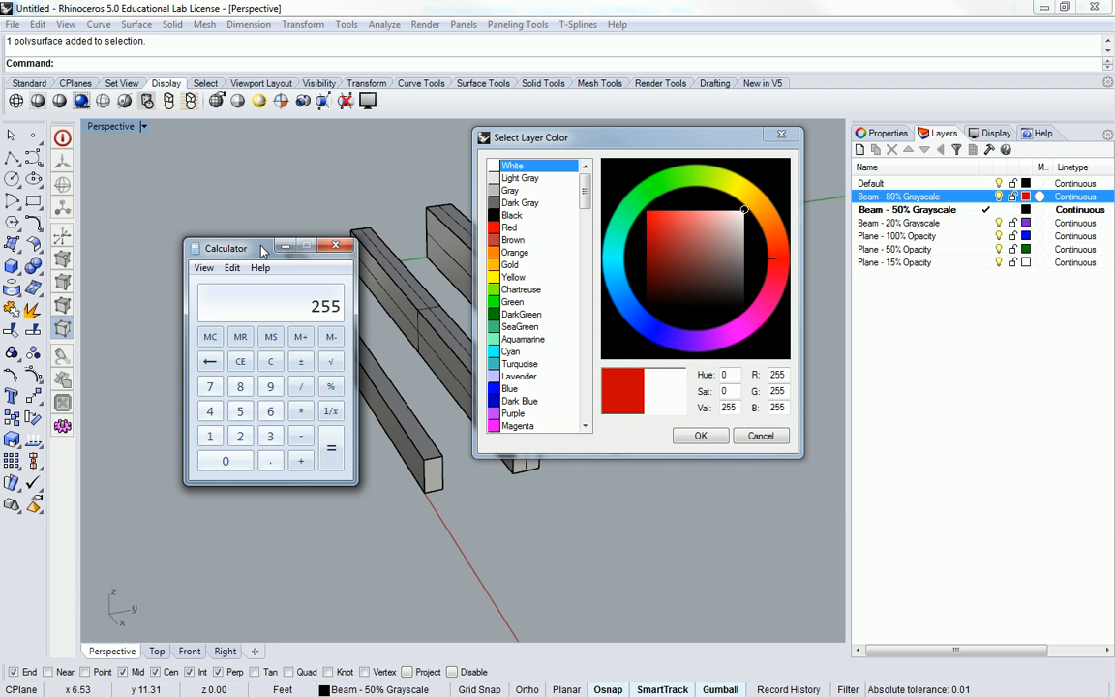
text(/5)
key(Return)
- Set the Beam - 80% Grayscale layer's color to RGB 51, 51, 51
drag(787, 377, 753, 377)
text(51)
key(Tab)
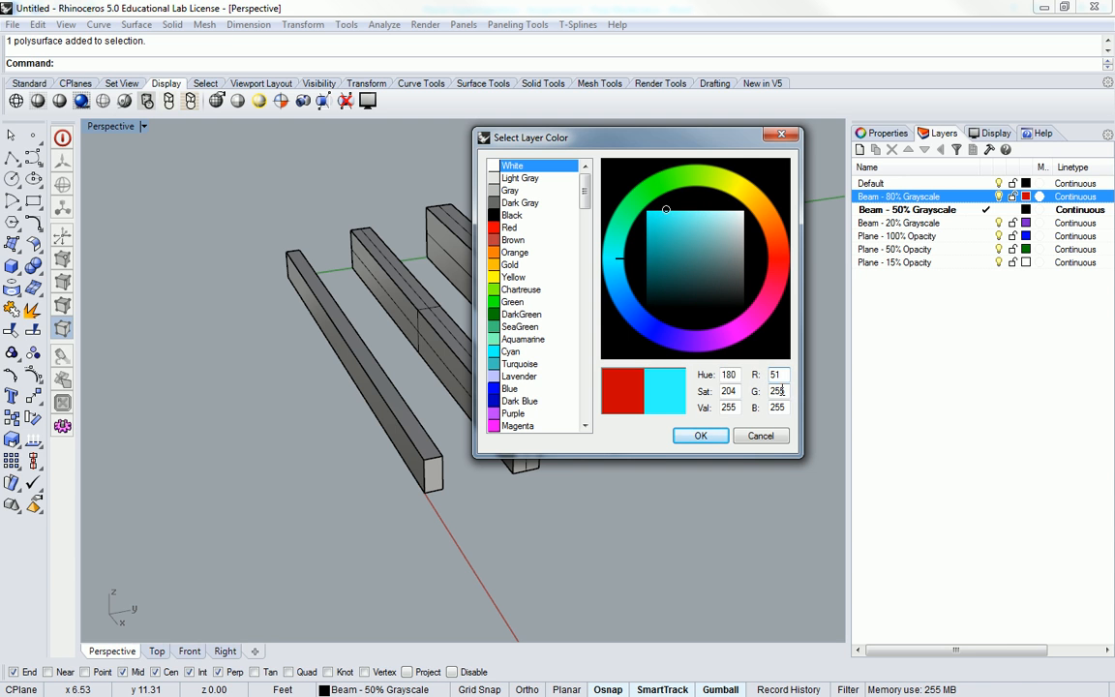
text(51)
key(Tab)
text(51)
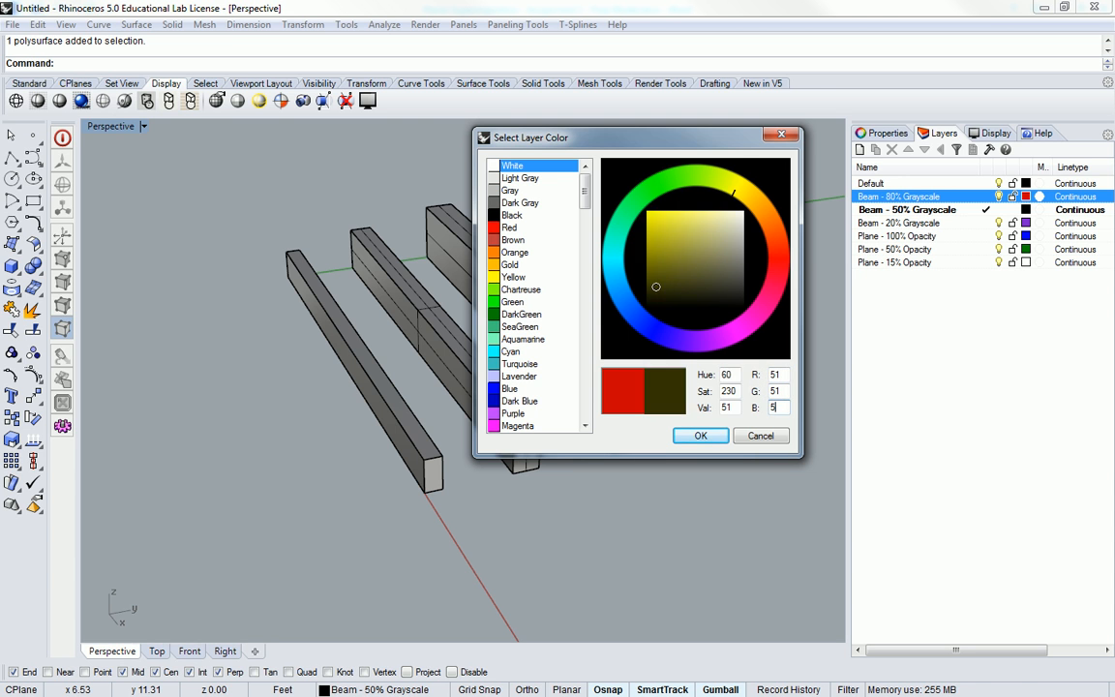
click(704, 436)
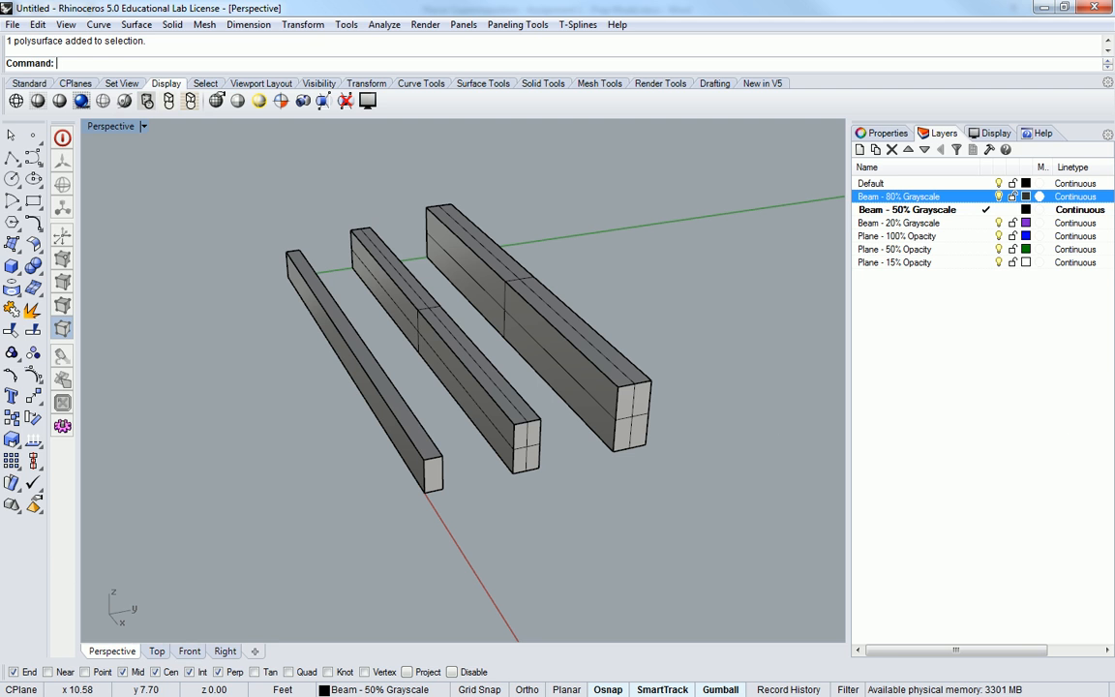
- Switch back to the Calculator and divide 255 by 2 for the 50% gray value
key(alt+Tab)
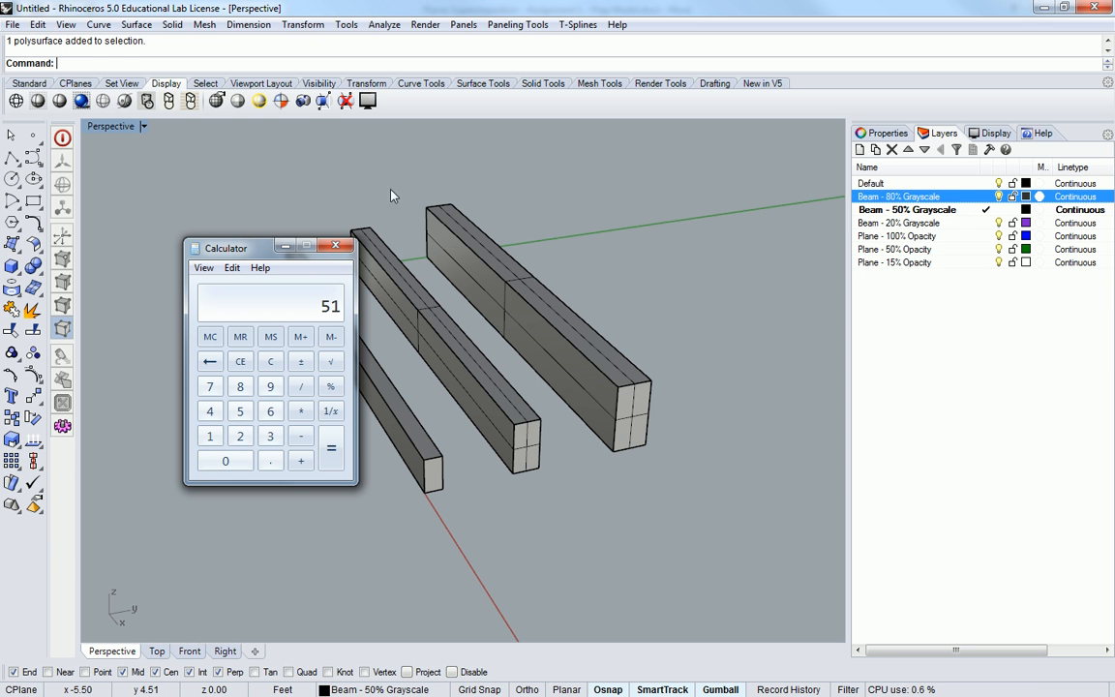
text(255/)
text(2)
key(Return)
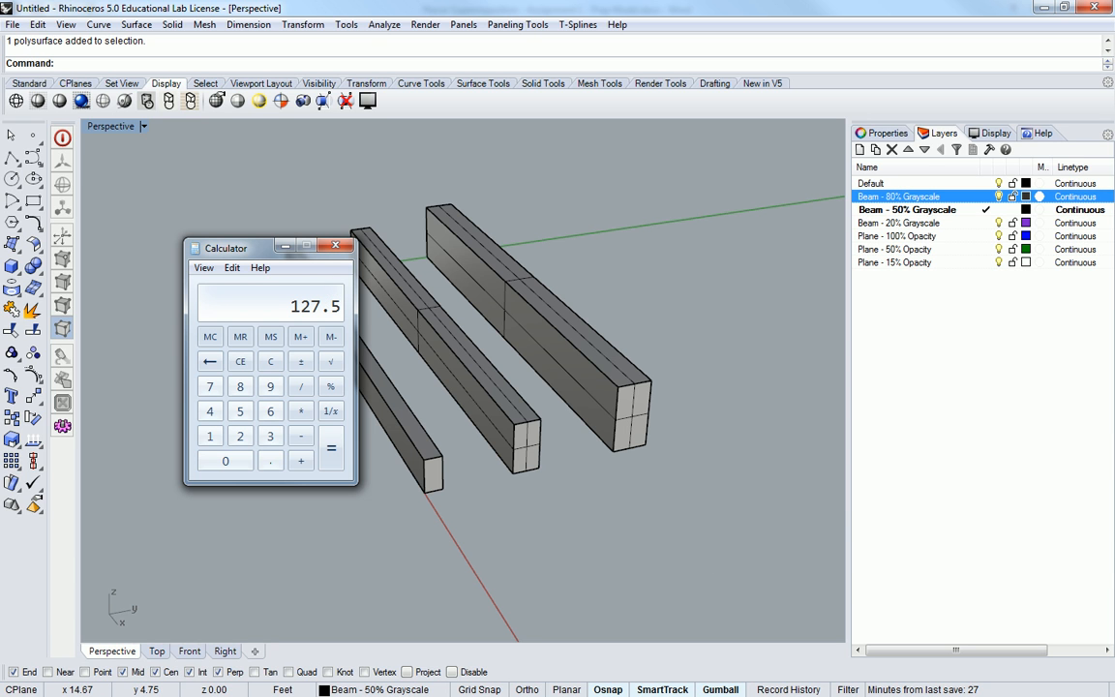
- Set the Beam - 50% Grayscale layer's color to RGB 128, 128, 128
click(1026, 210)
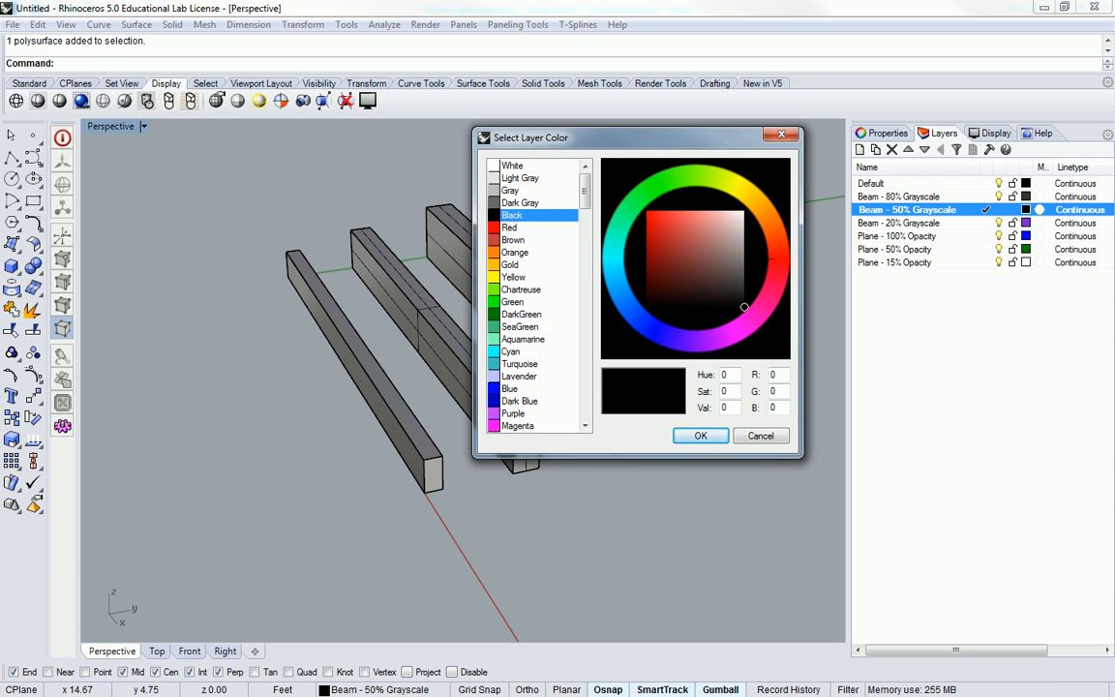
key(alt+Tab)
click(623, 137)
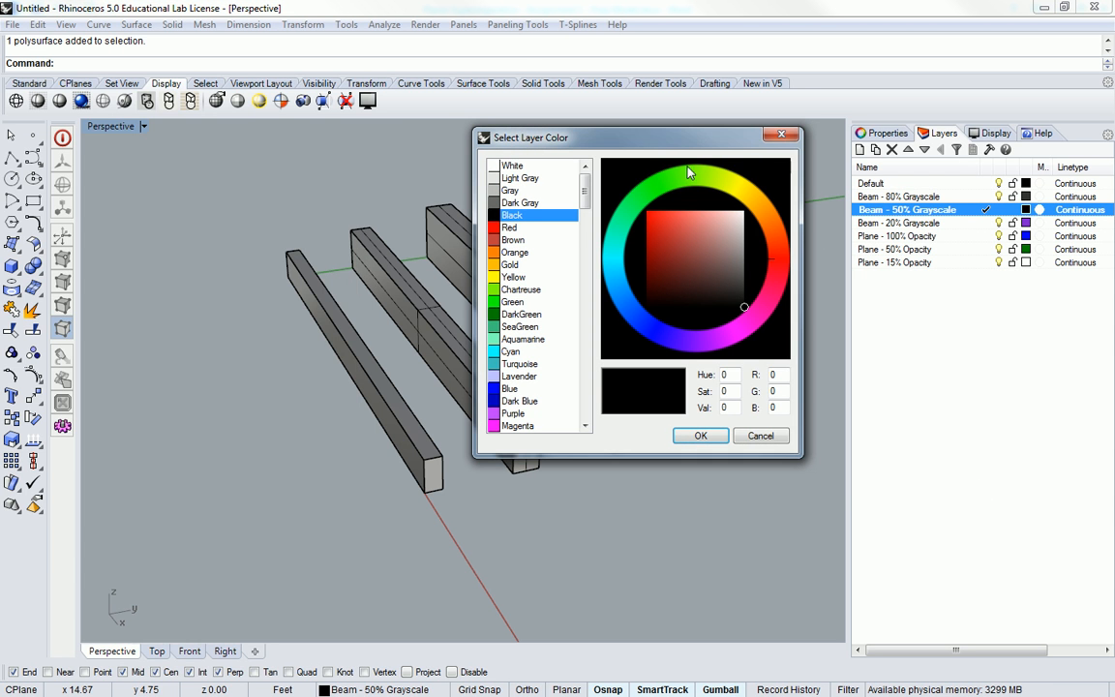
drag(782, 373, 758, 391)
text(128128)
click(786, 406)
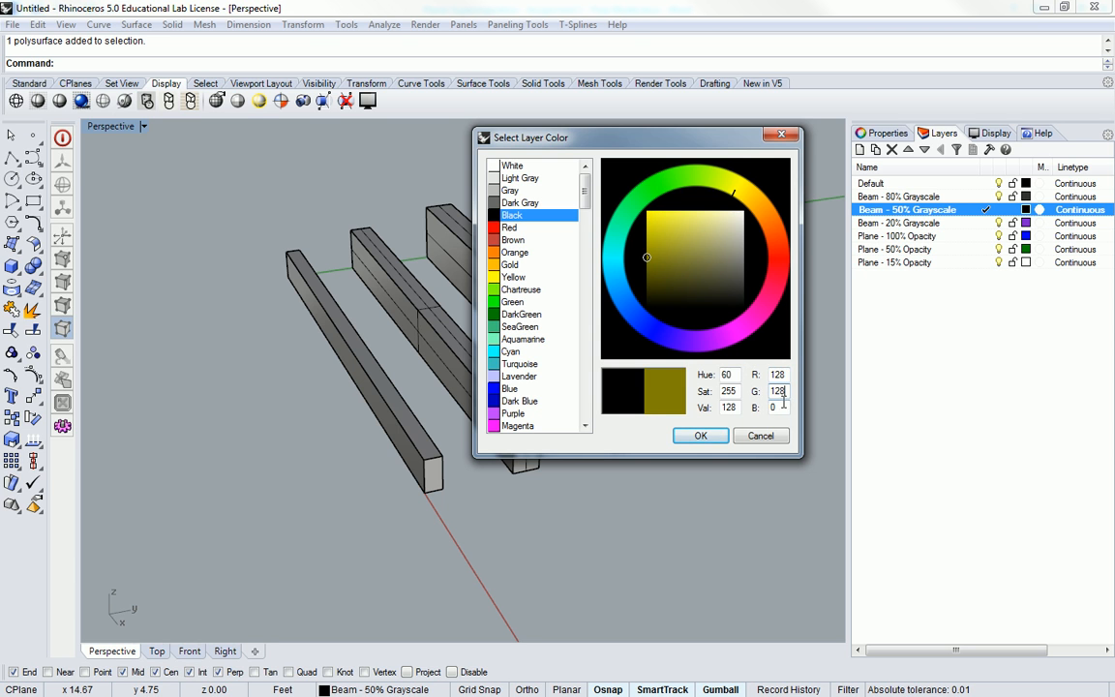
text(128)
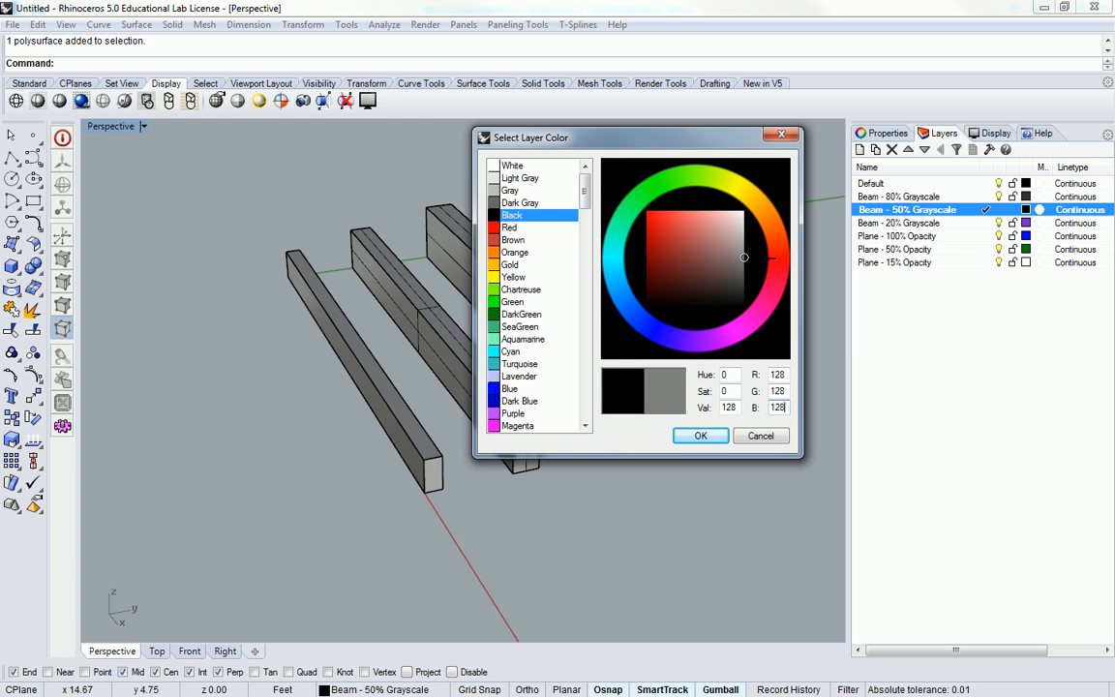
click(716, 437)
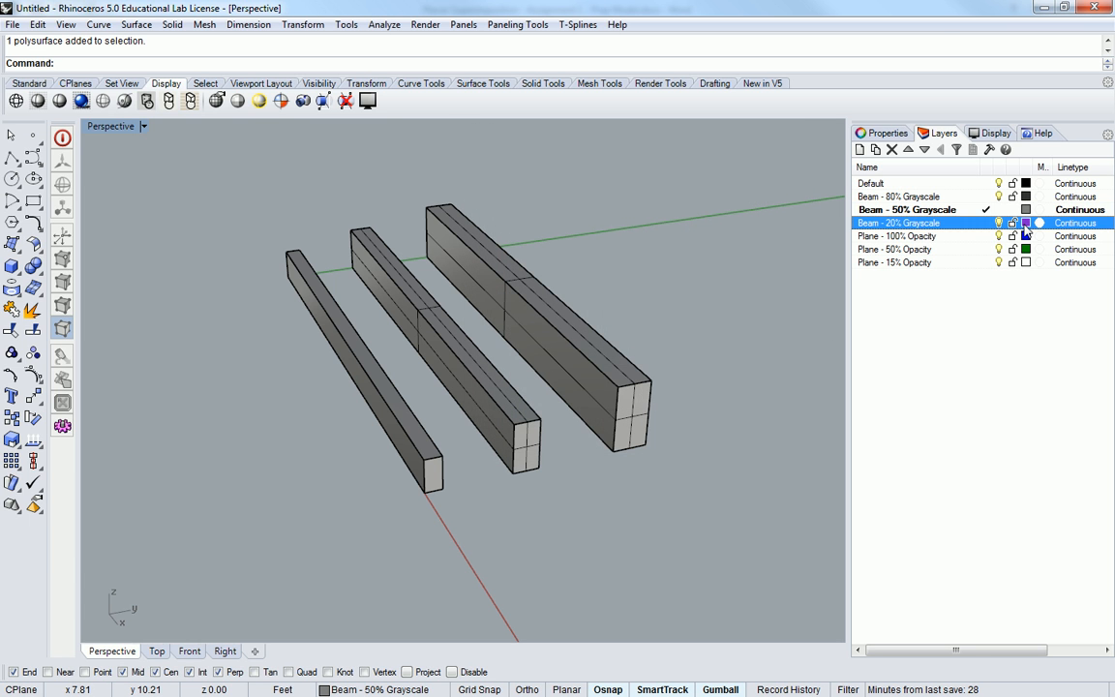
- Open the color selection for the Beam - 20% Grayscale layer and multiply 255 by 0.8 in the Calculator
click(1026, 223)
key(alt+Tab)
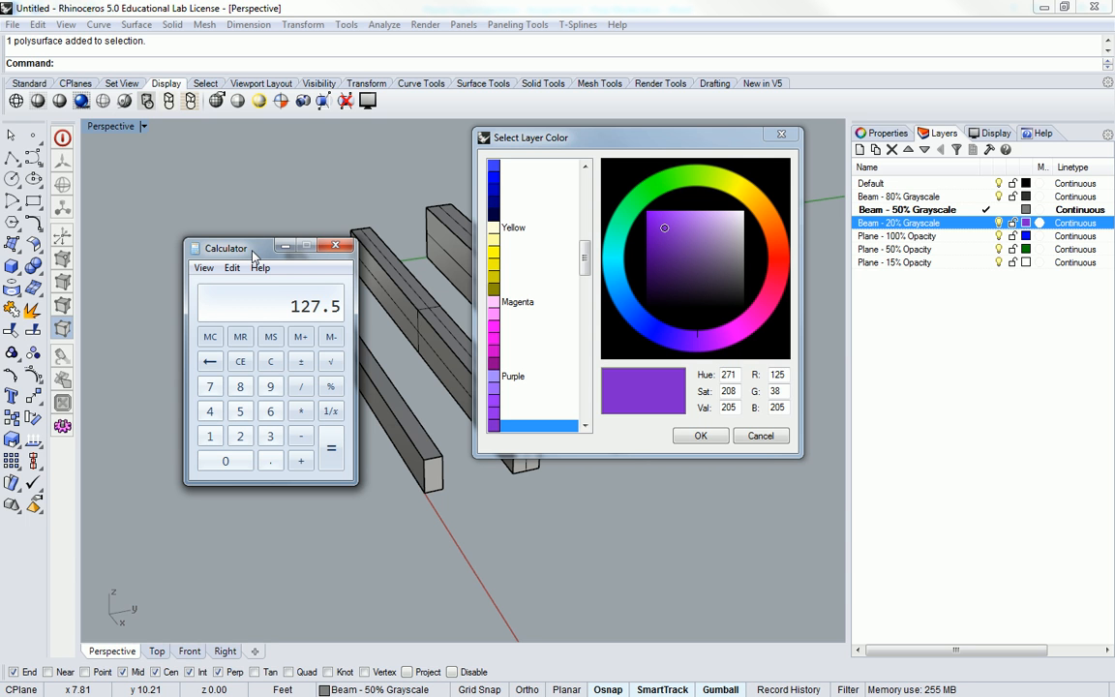
drag(254, 255, 247, 216)
click(264, 322)
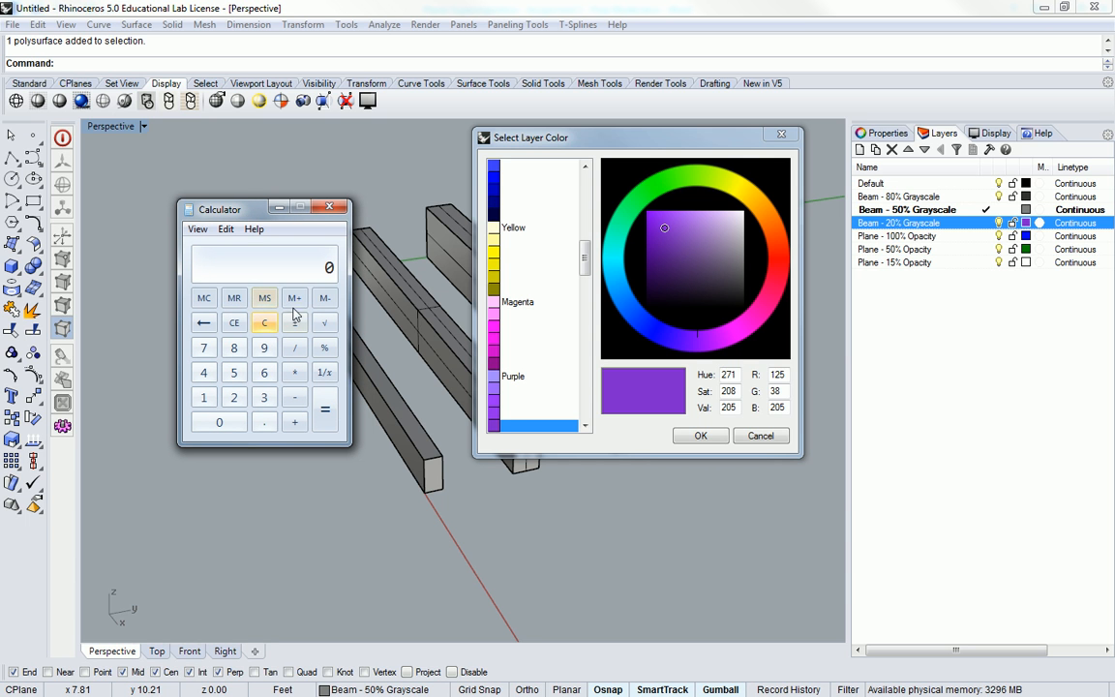
text(255)
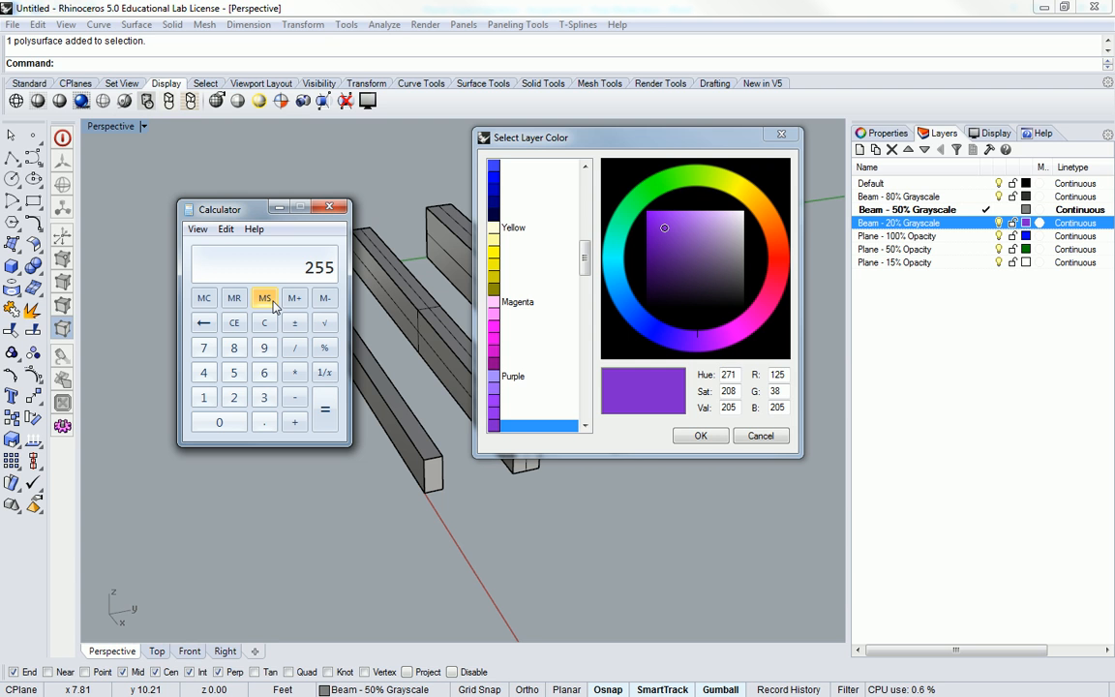
text(0.8)
key(Return)
- Set the Beam - 20% Grayscale layer's color to RGB 204, 204, 204
click(638, 143)
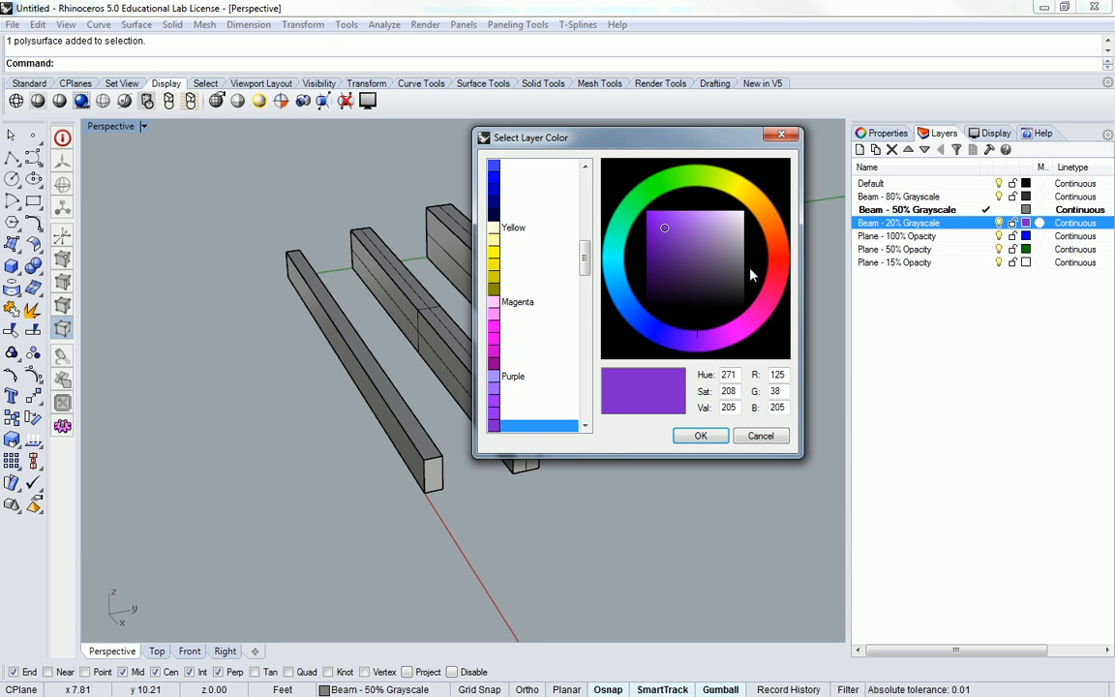
double_click(779, 375)
text(204)
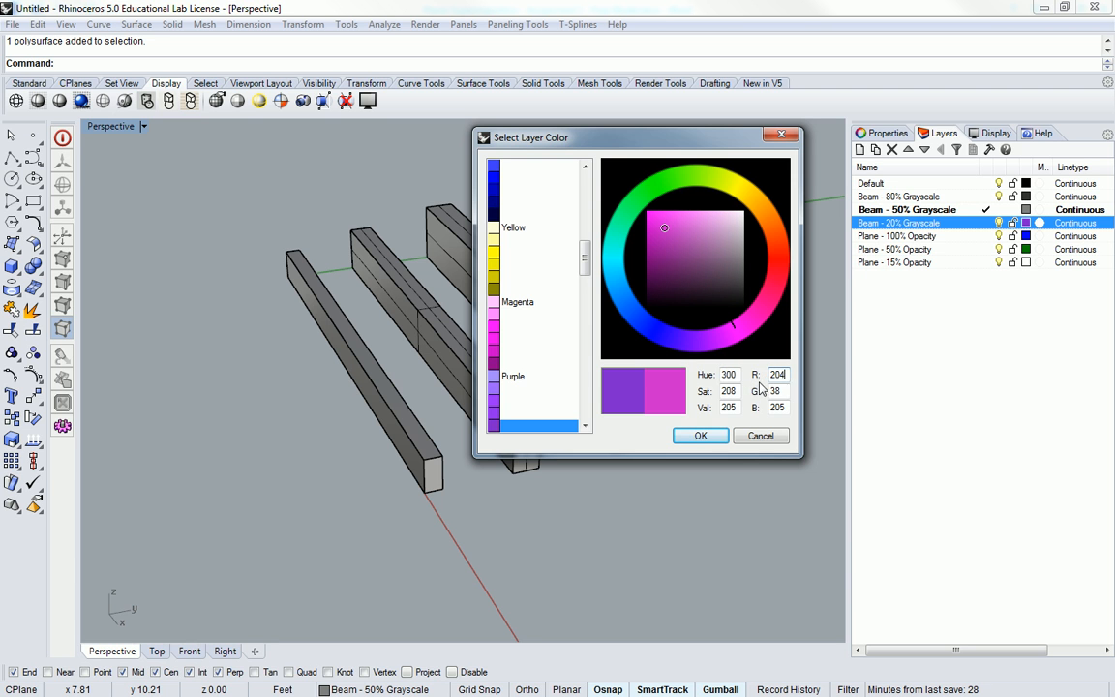
double_click(777, 391)
text(204)
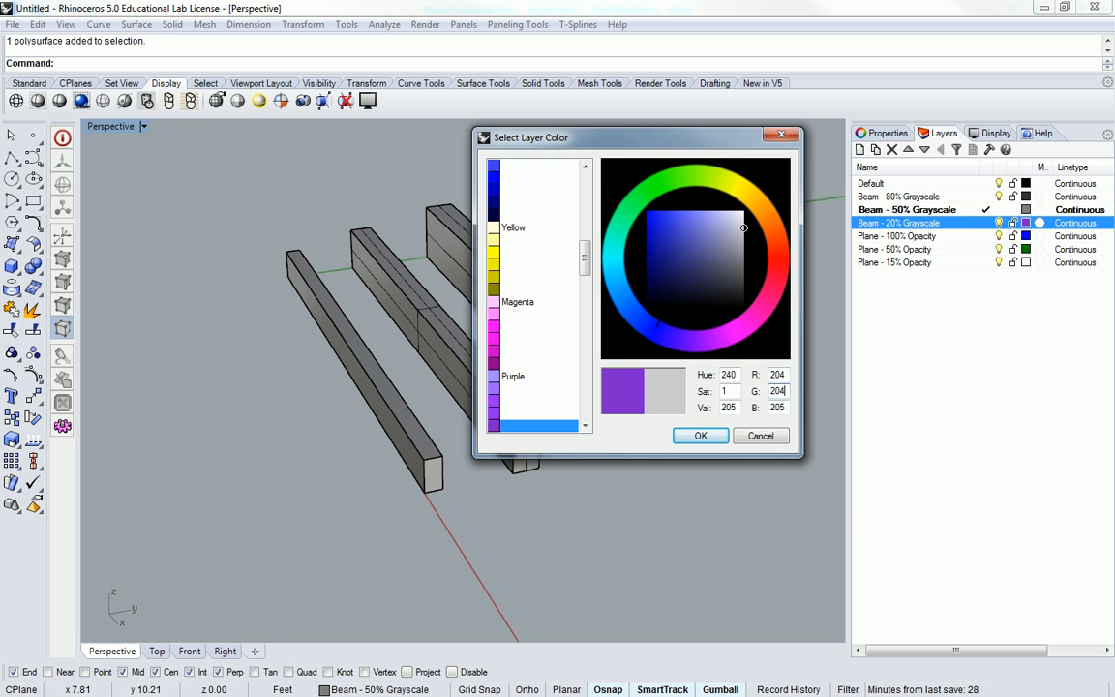
key(Tab)
text(204)
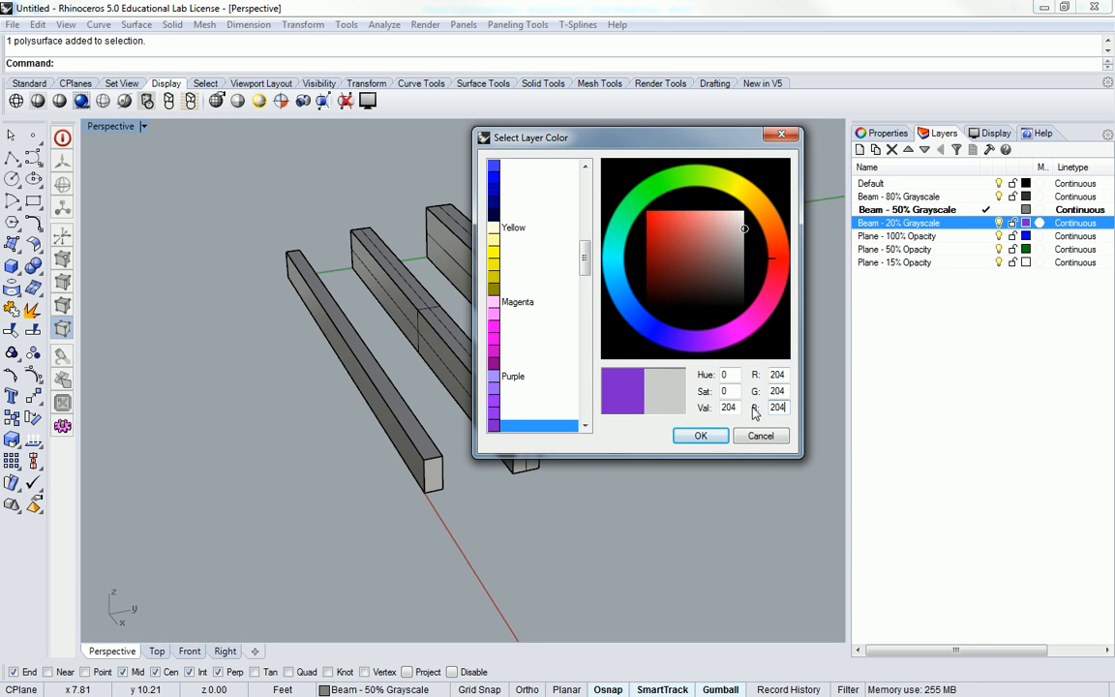
click(701, 436)
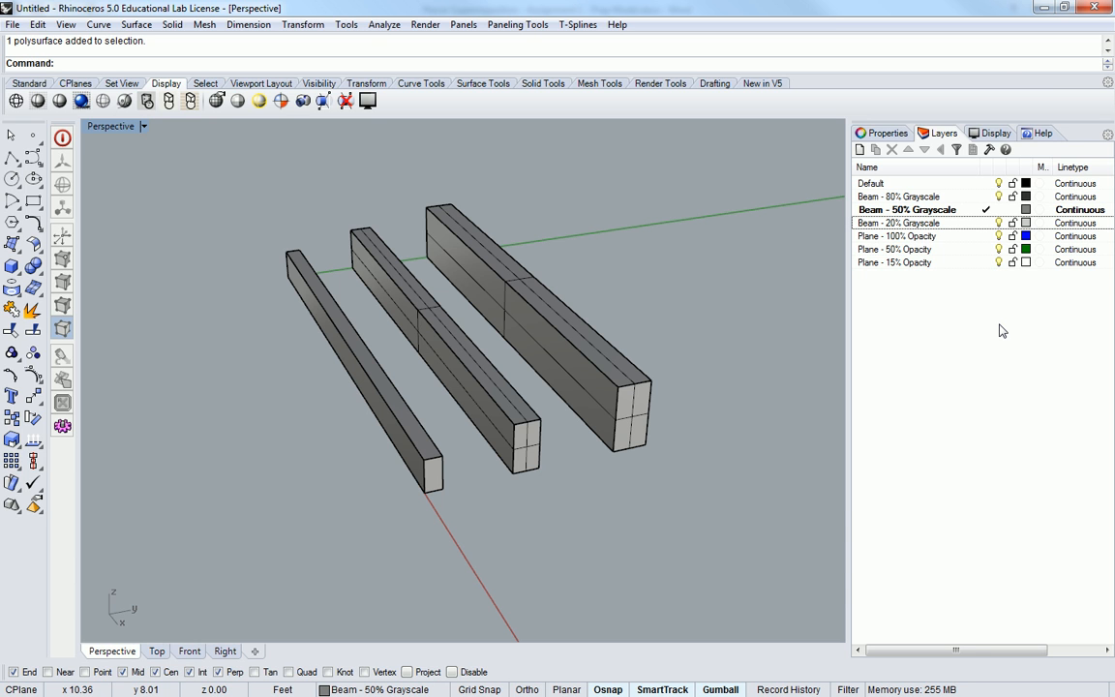
- Look over the property options of the Plane - 100% Opacity layer and the Perspective viewport's Shaded display settings, and return to the layer list
click(929, 237)
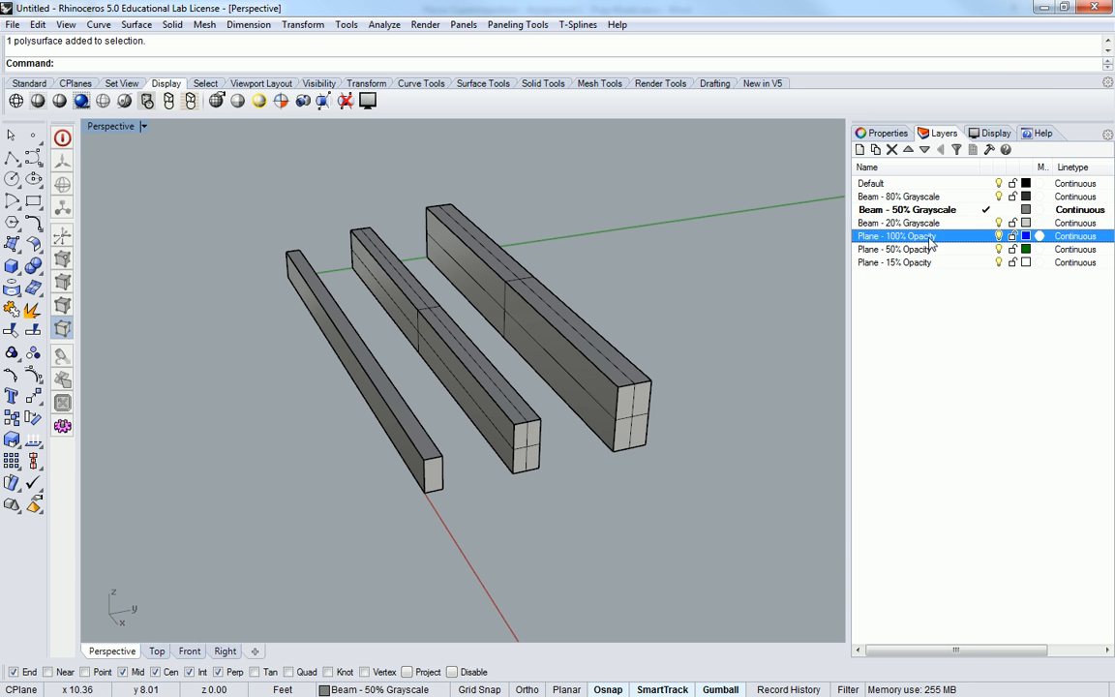
right_click(931, 239)
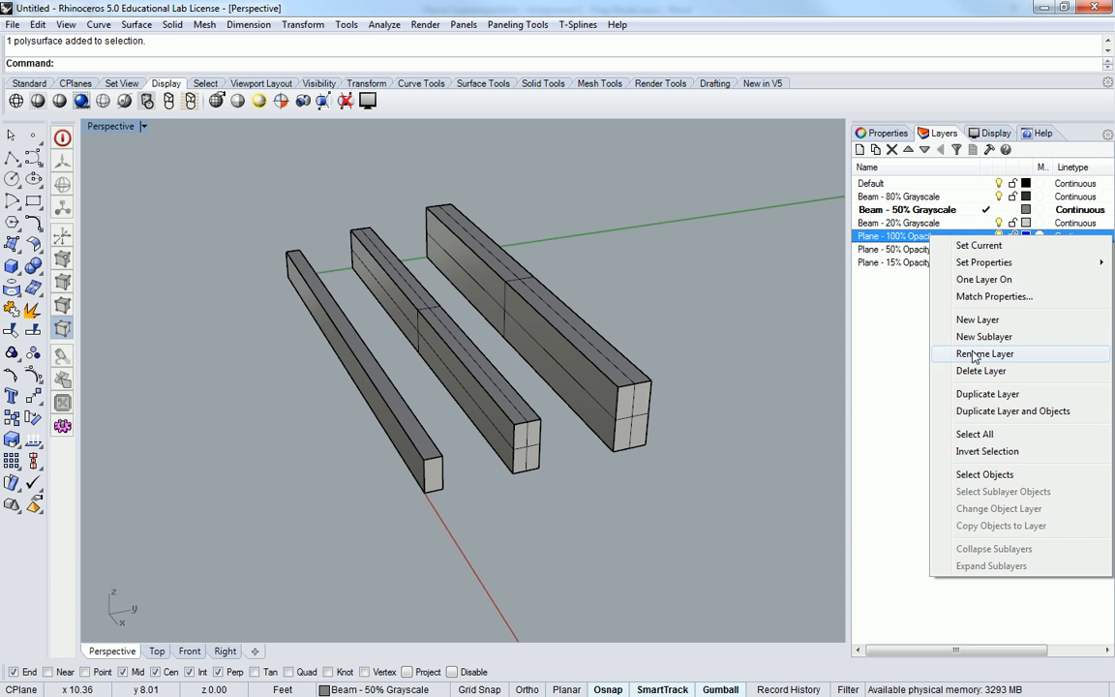
mouse_move(958, 264)
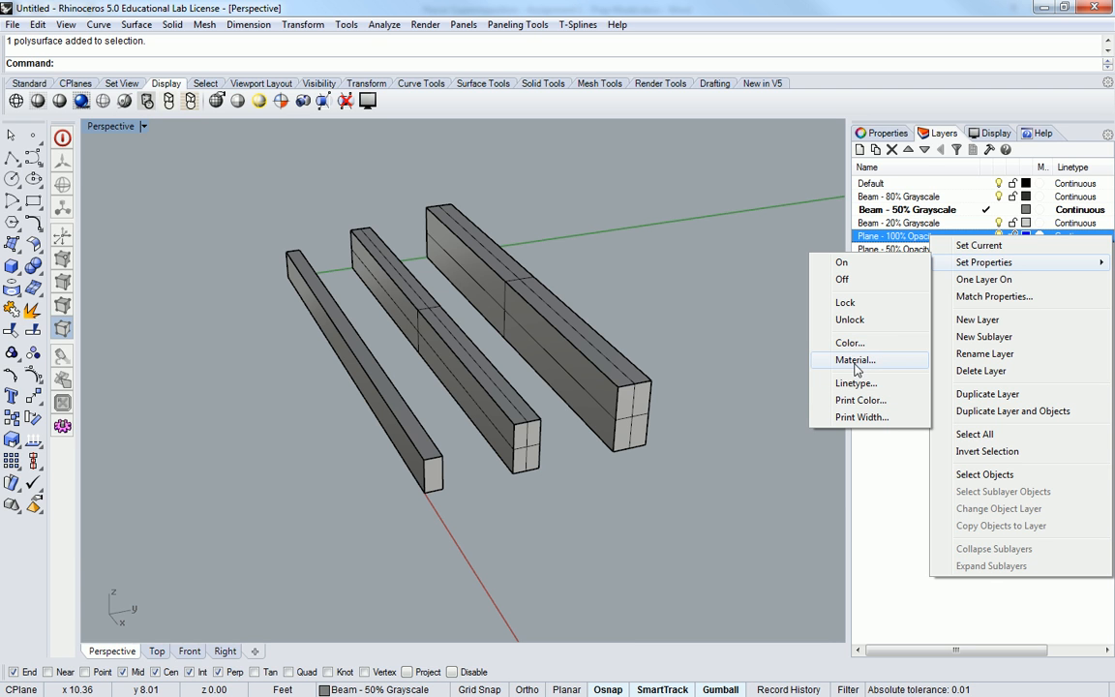
click(764, 328)
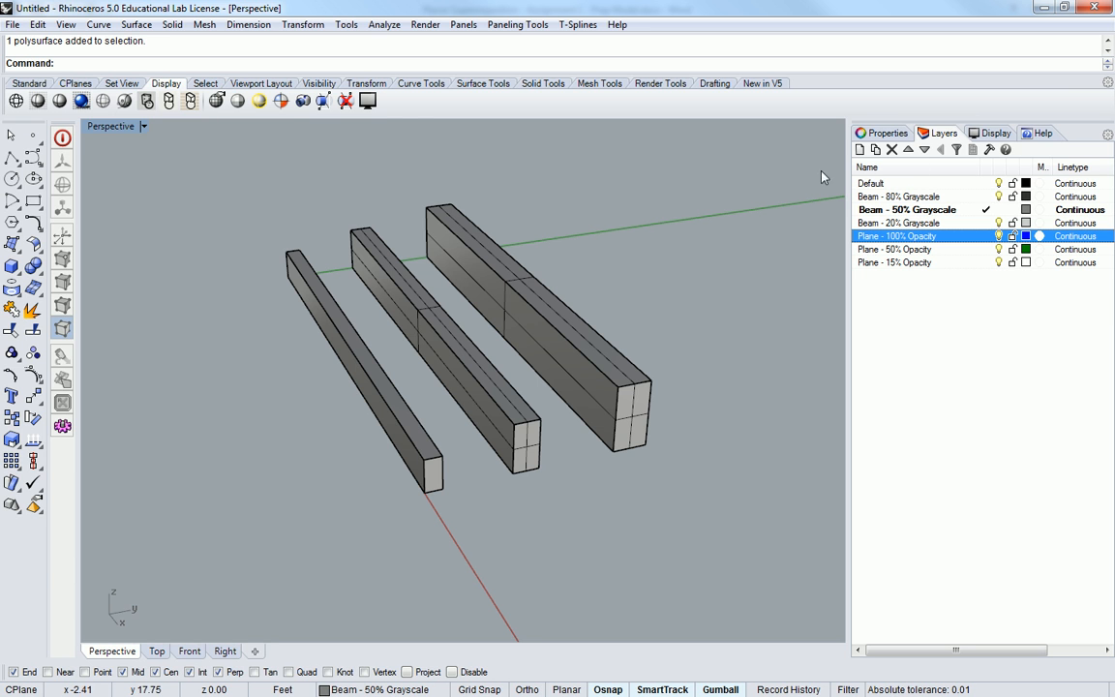
click(996, 134)
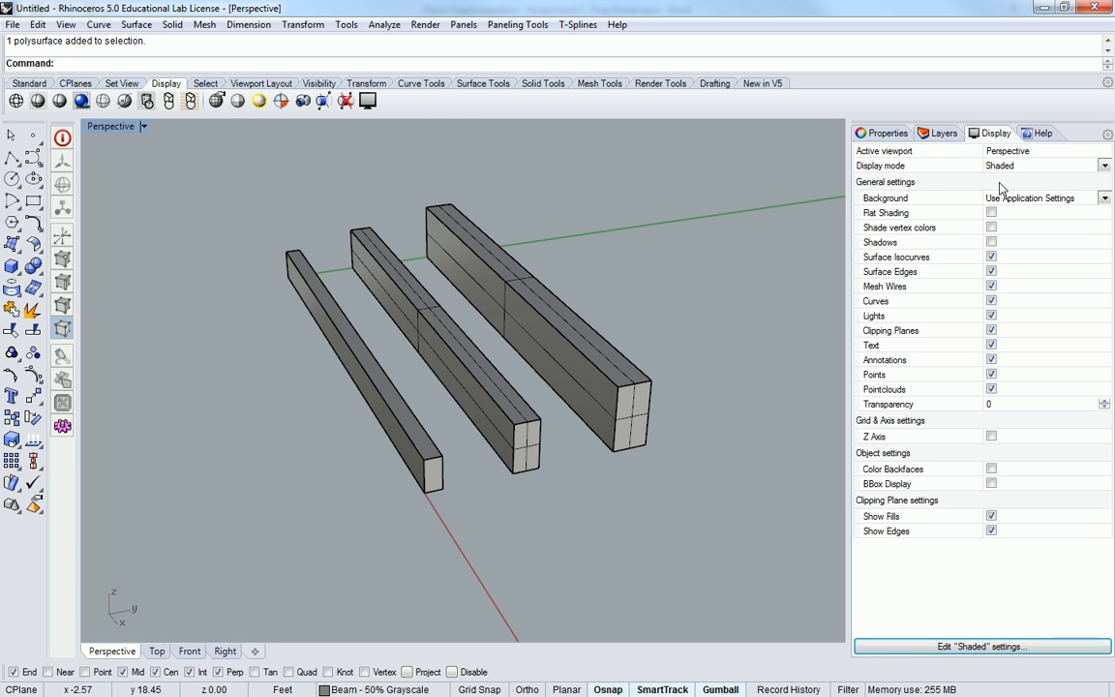
click(941, 133)
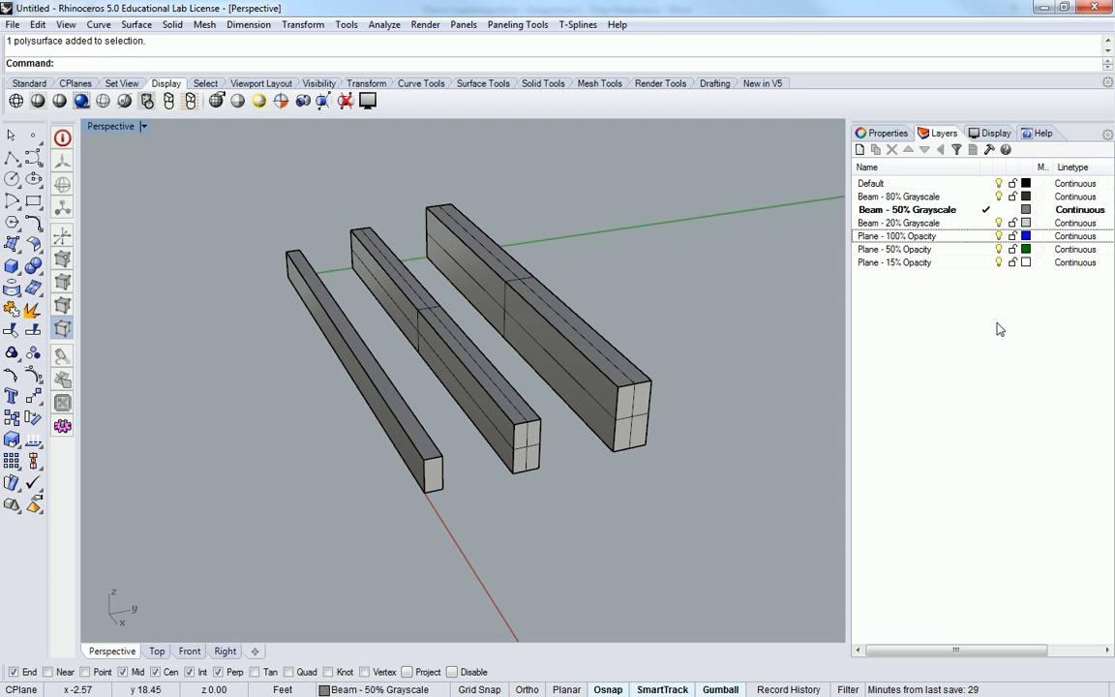
- Set the Plane - 100% Opacity layer's color to white, RGB 255, 255, 255
click(1026, 236)
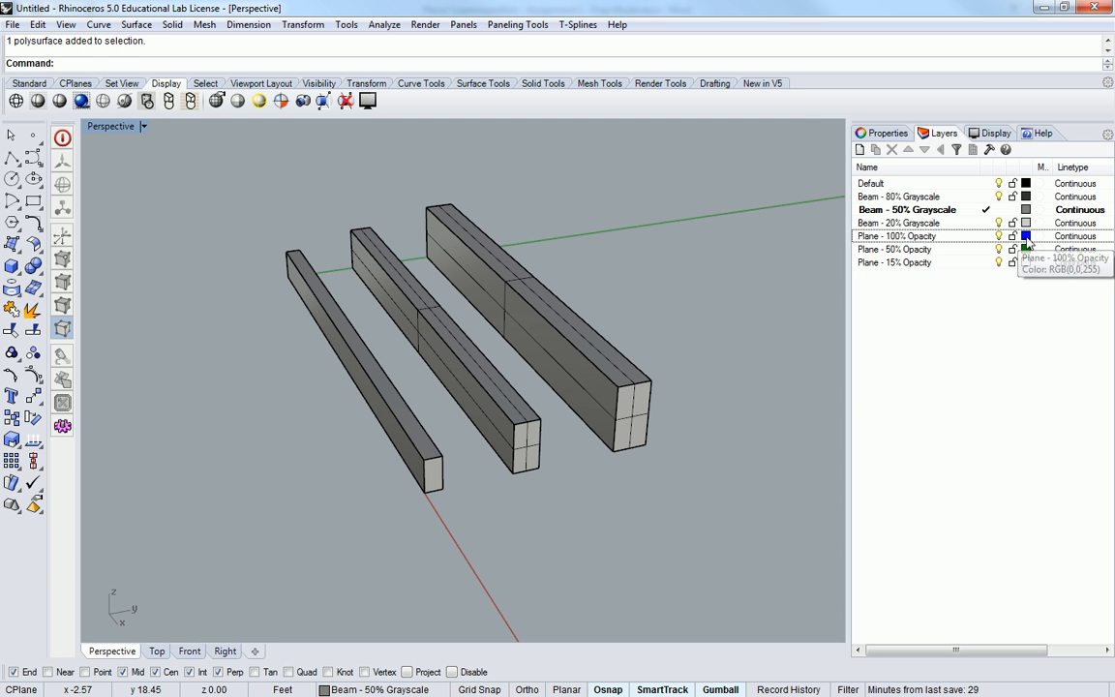
mouse_move(726, 229)
mouse_down()
mouse_move(733, 267)
mouse_move(755, 207)
mouse_up()
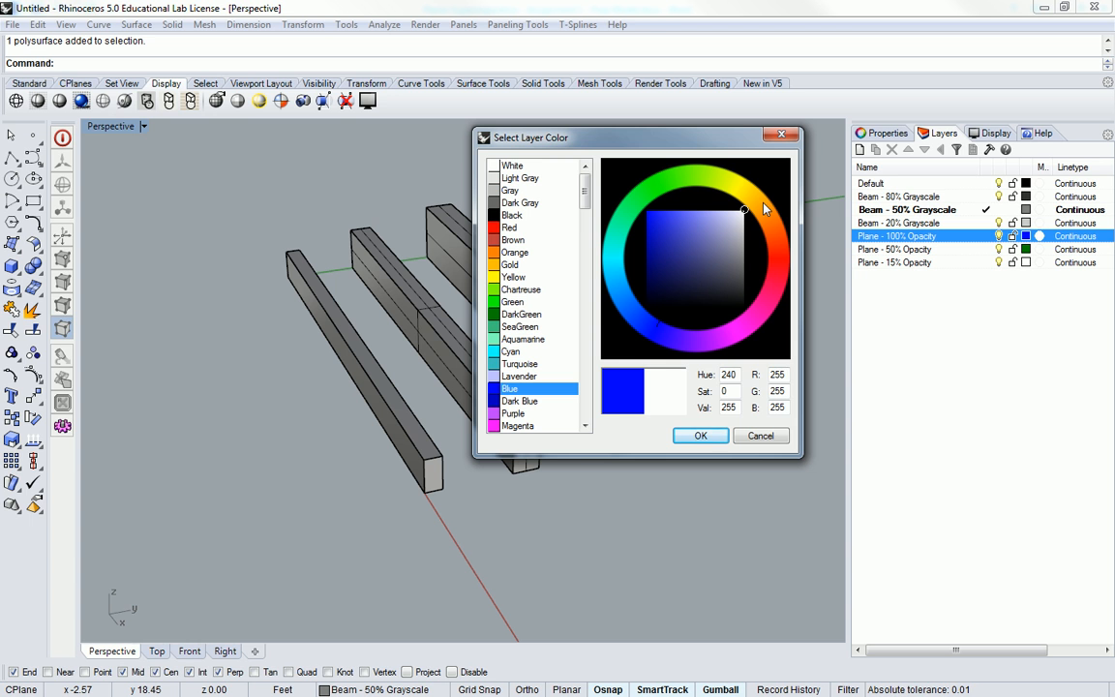
click(713, 437)
- Set the Plane - 50% Opacity layer's color to a pale blue, RGB 214, 214, 235
click(1026, 248)
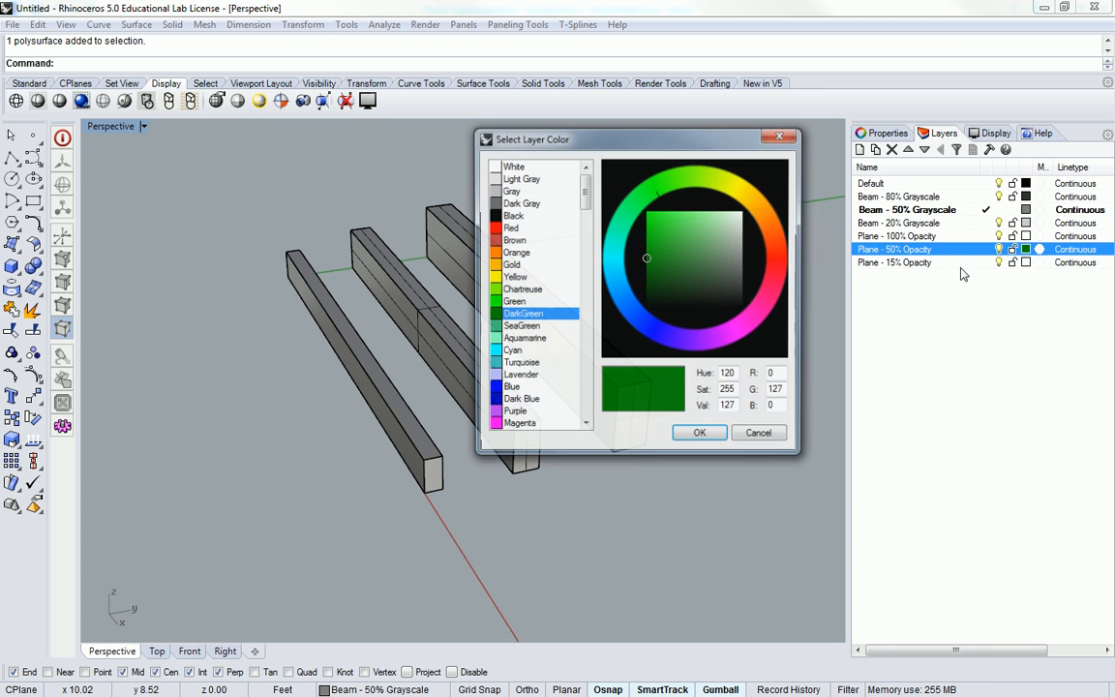
click(518, 388)
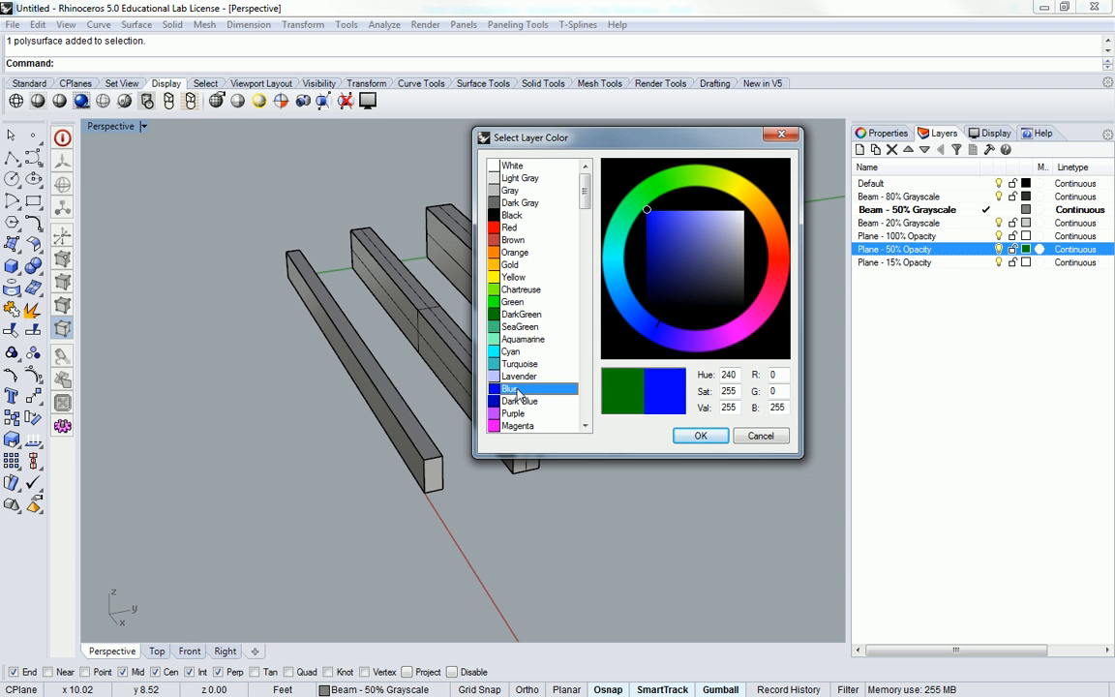
drag(729, 251, 735, 216)
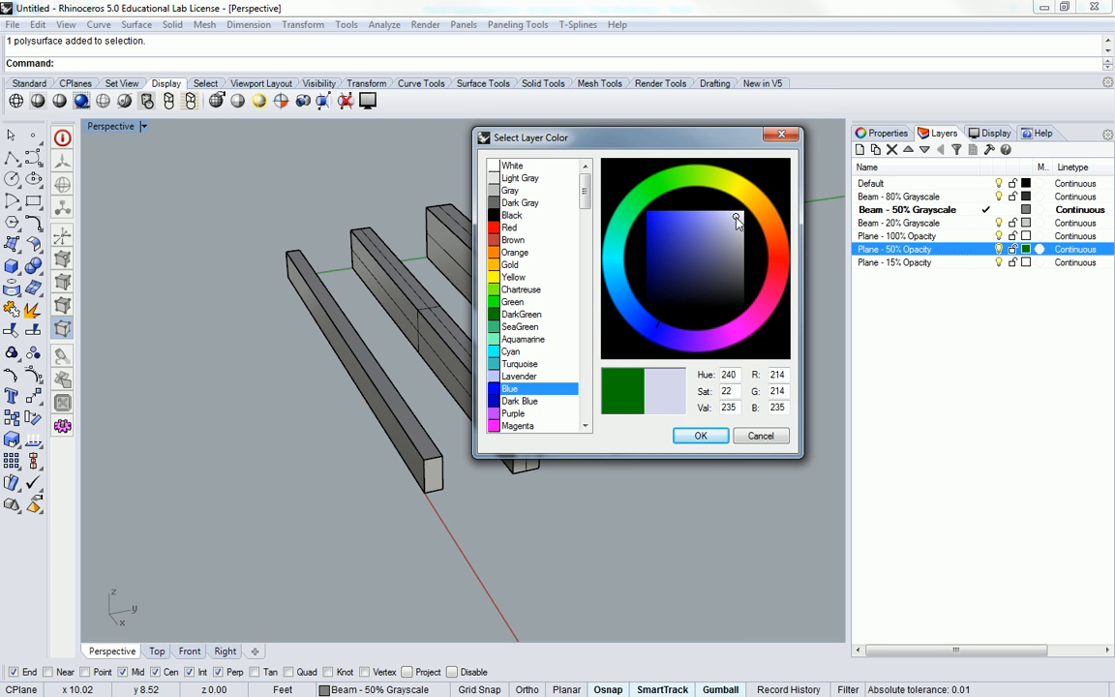
click(1026, 249)
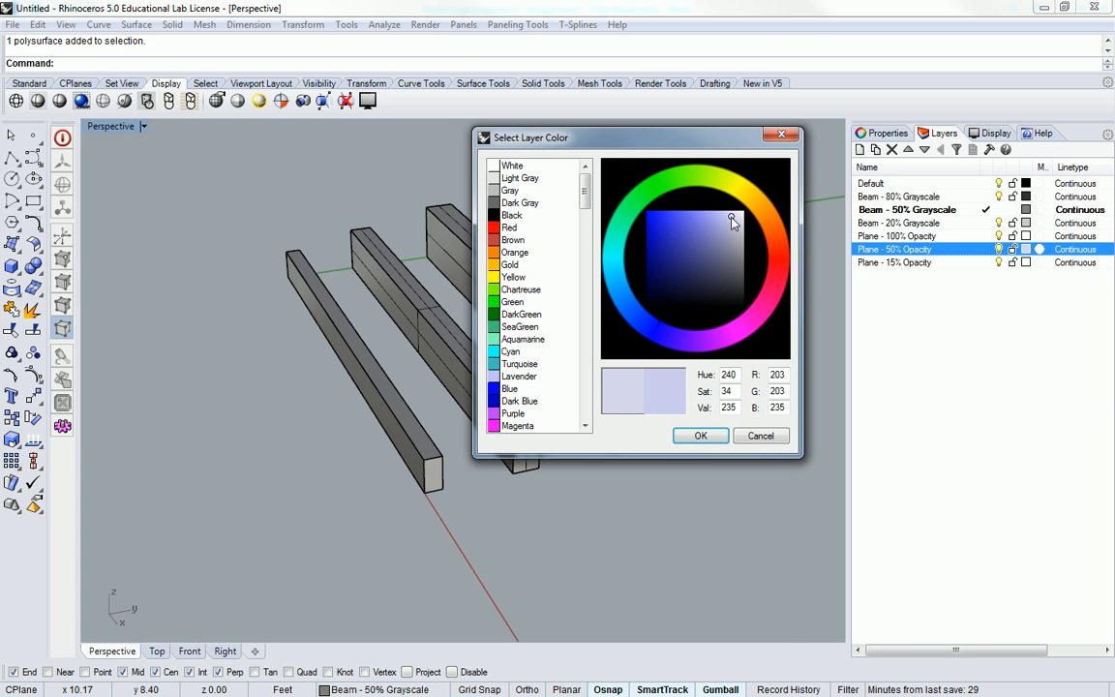
click(702, 436)
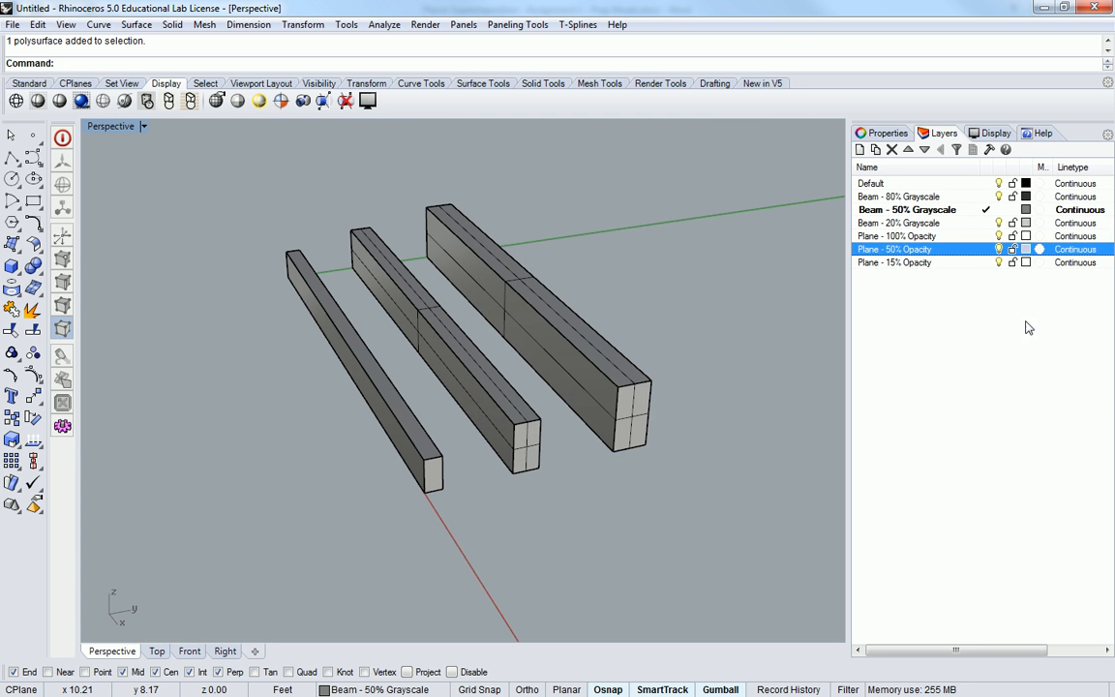
click(1026, 262)
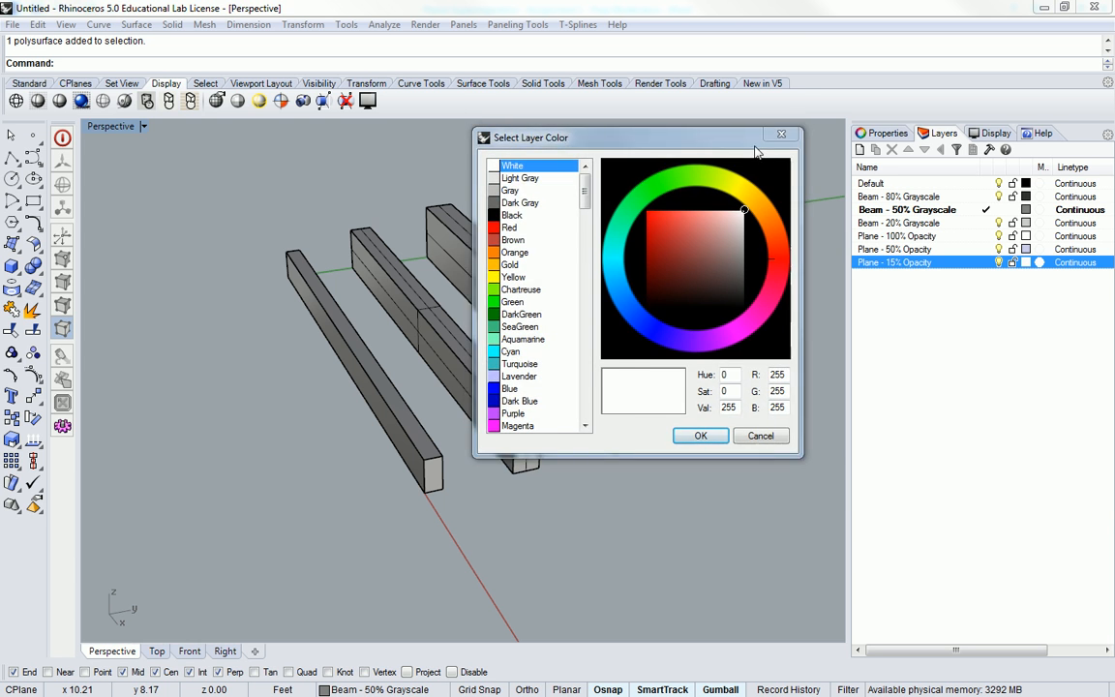
key(Escape)
click(1026, 248)
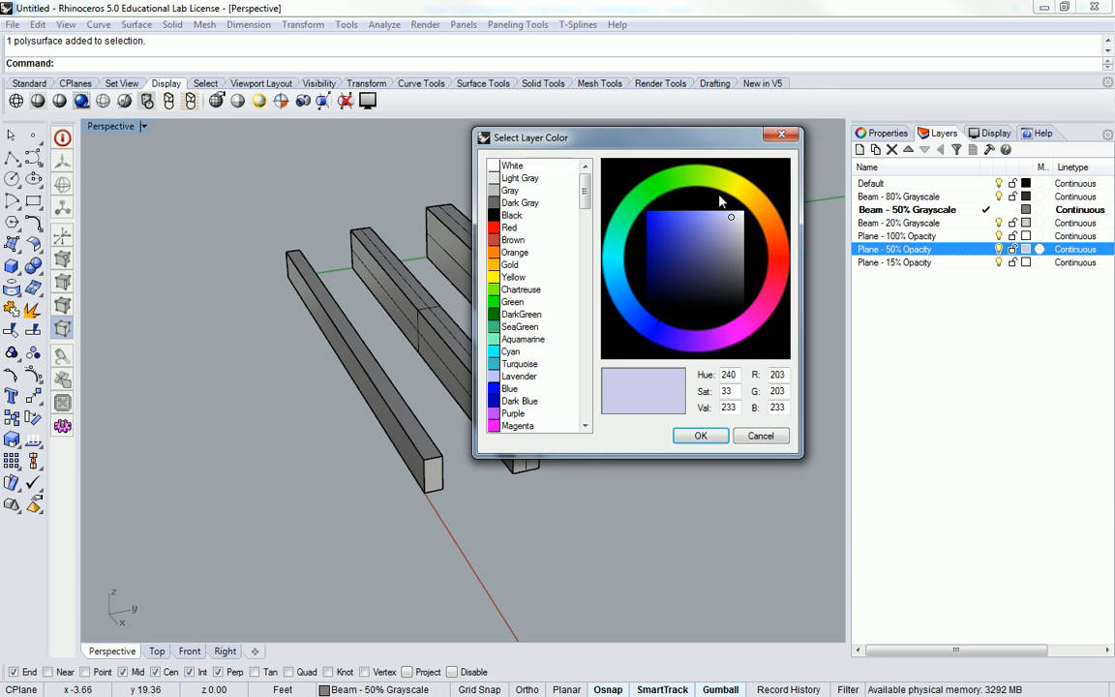
click(738, 220)
drag(736, 218, 733, 217)
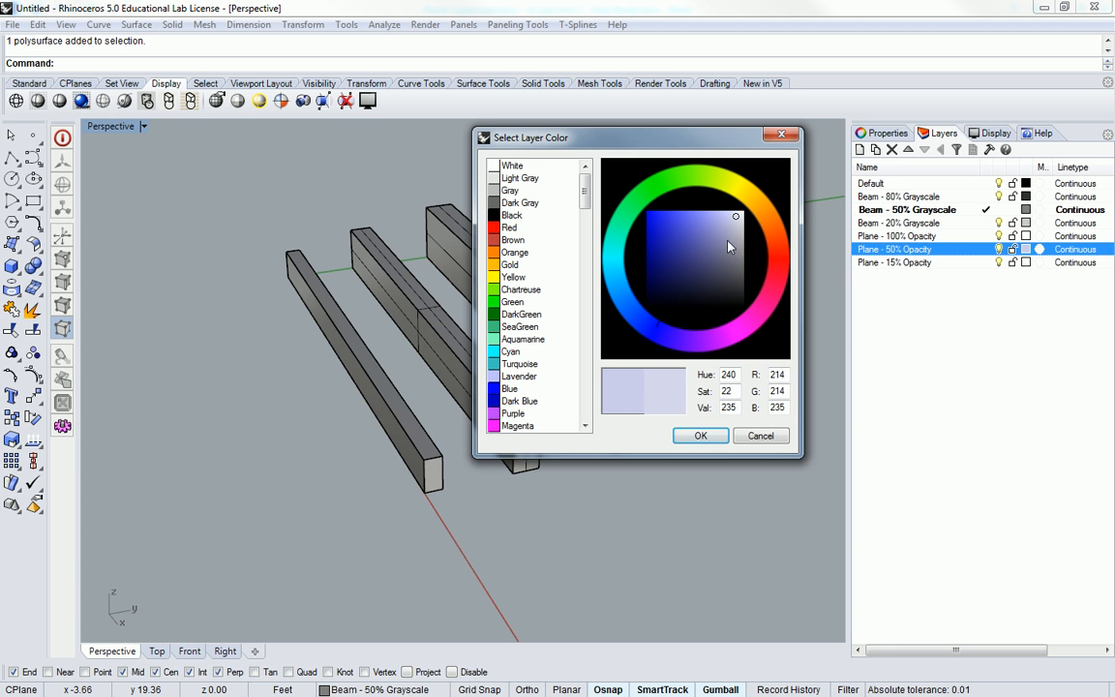
click(710, 438)
- Set the Plane - 15% Opacity layer's color to a slightly stronger pale blue, RGB 197, 197, 237
click(1025, 264)
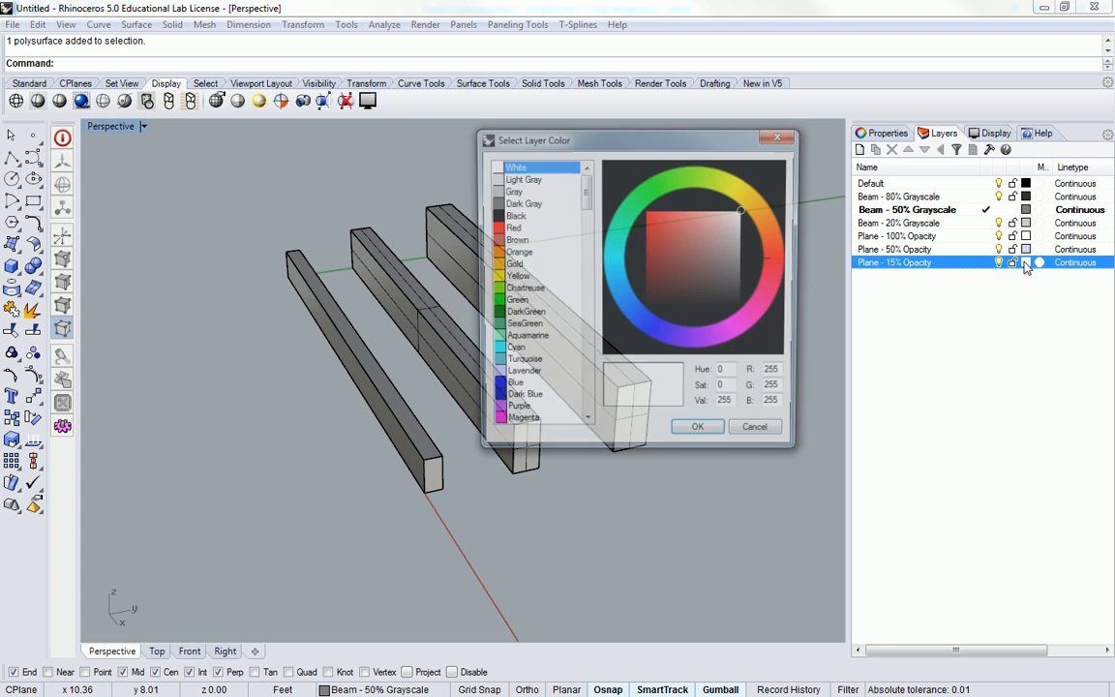
click(510, 389)
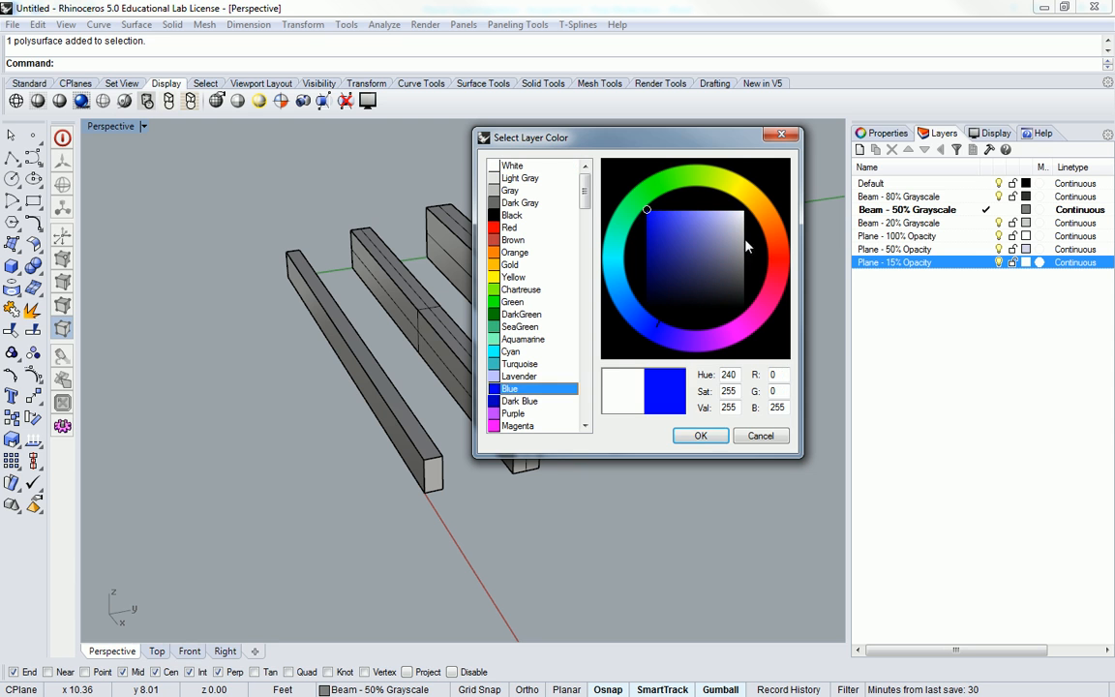
click(729, 221)
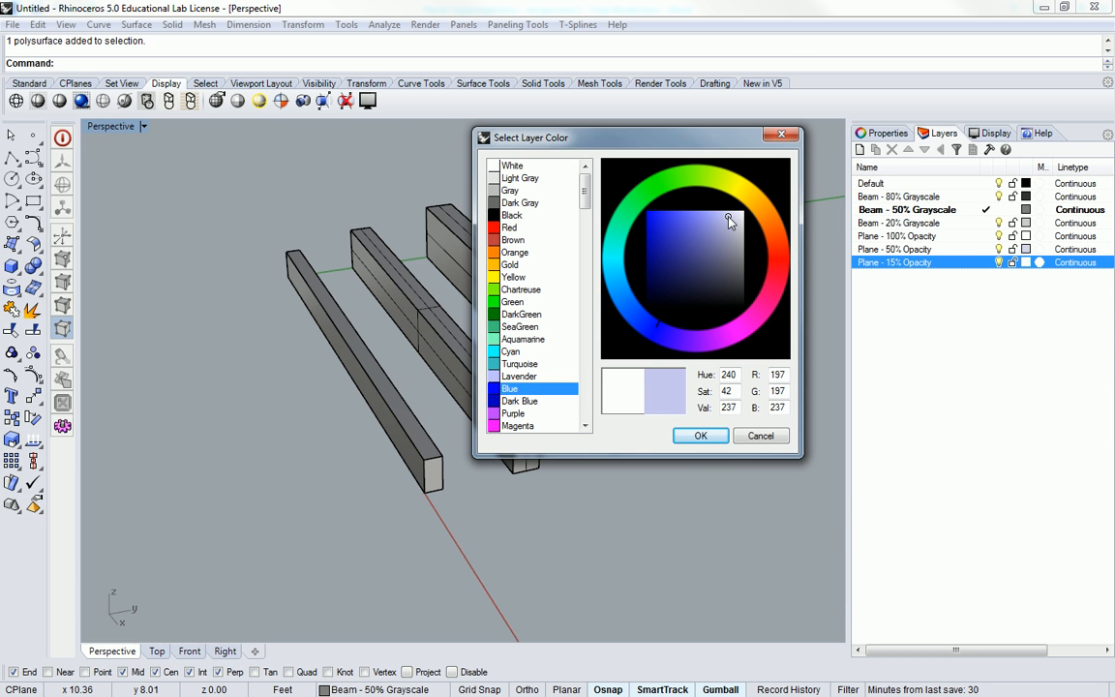
click(702, 436)
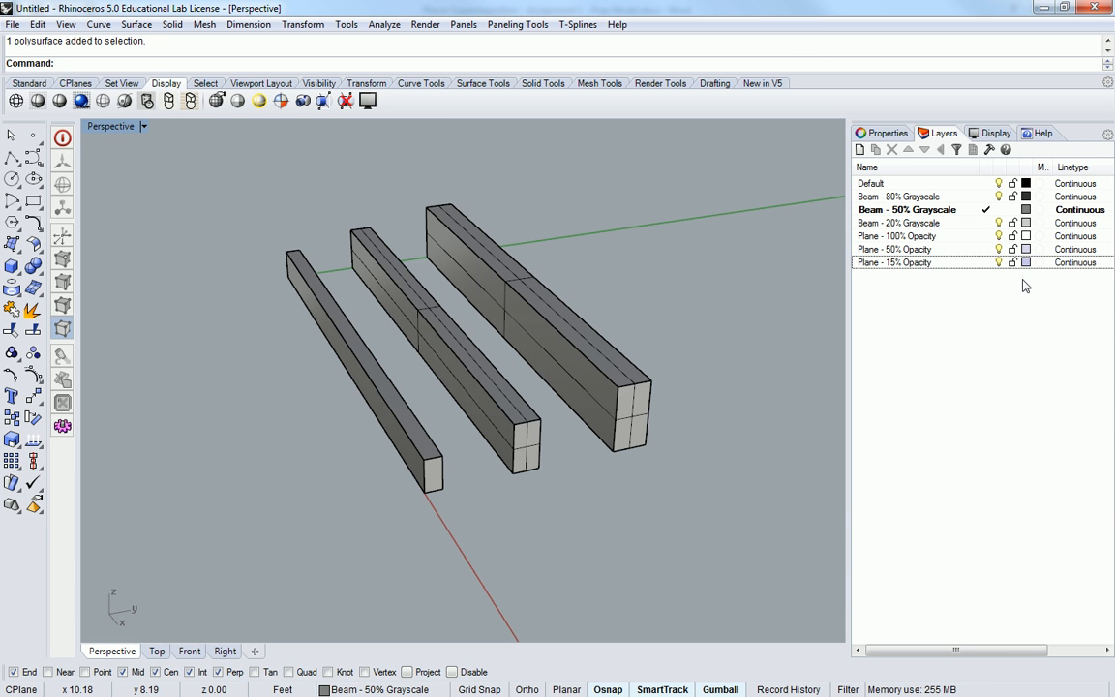
- Look over the three beams in the Perspective view from several angles and check the smallest beam
right_drag(597, 242, 623, 350)
scroll(670, 299, down, 7)
scroll(675, 367, up, 5)
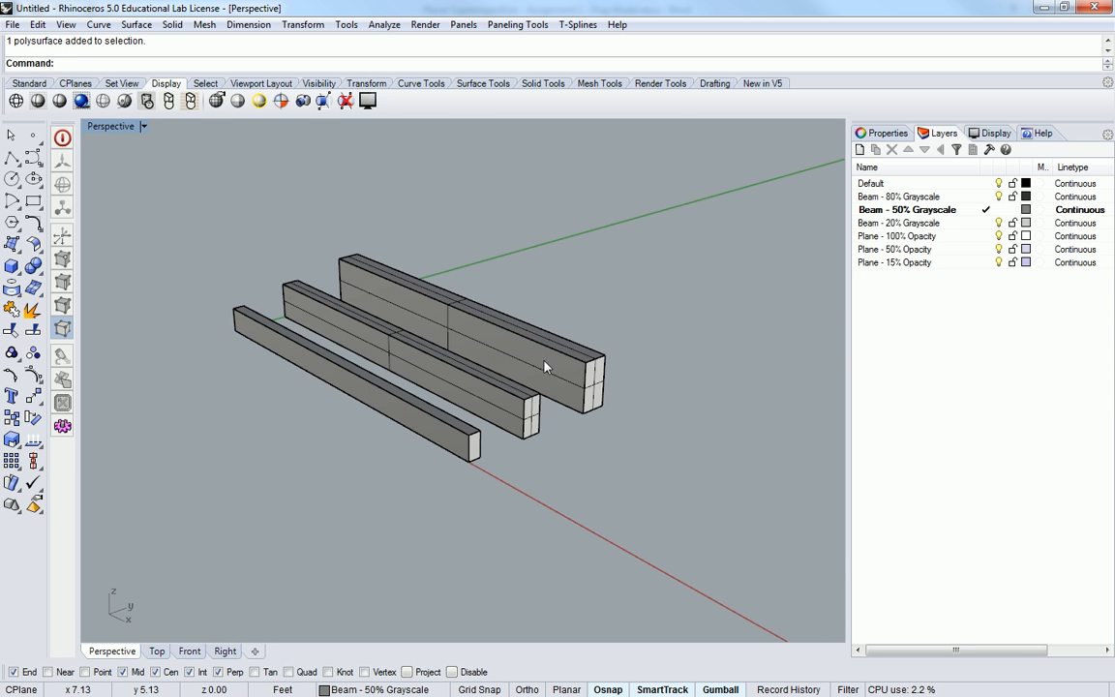
scroll(527, 352, up, 3)
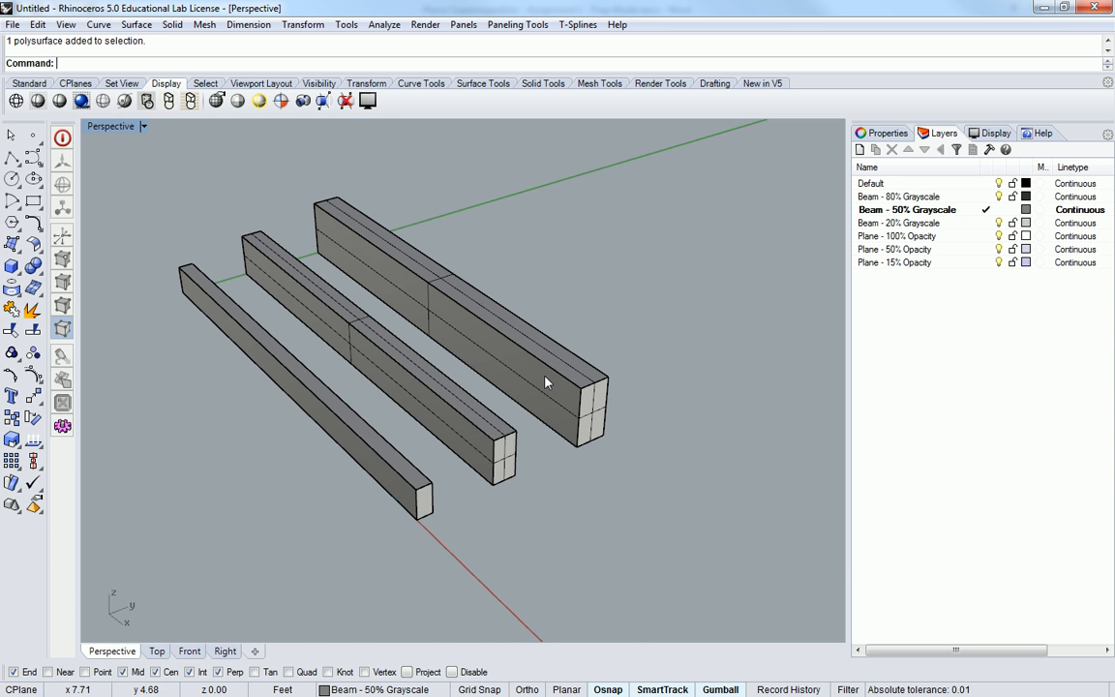
click(391, 478)
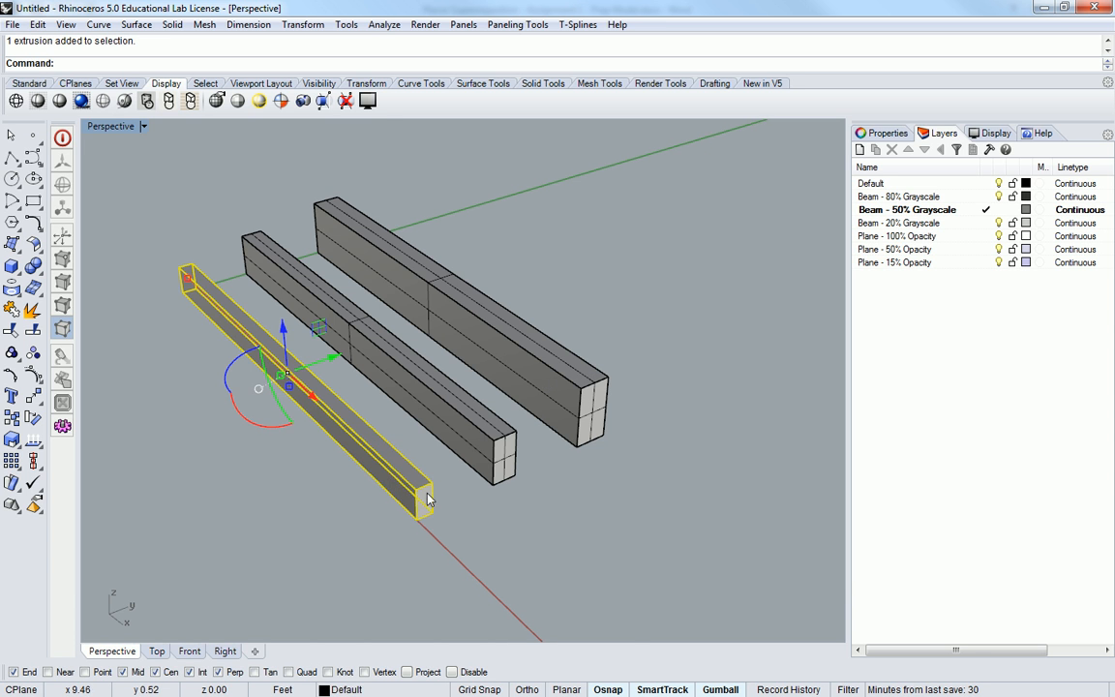
right_drag(391, 478, 448, 491)
click(619, 332)
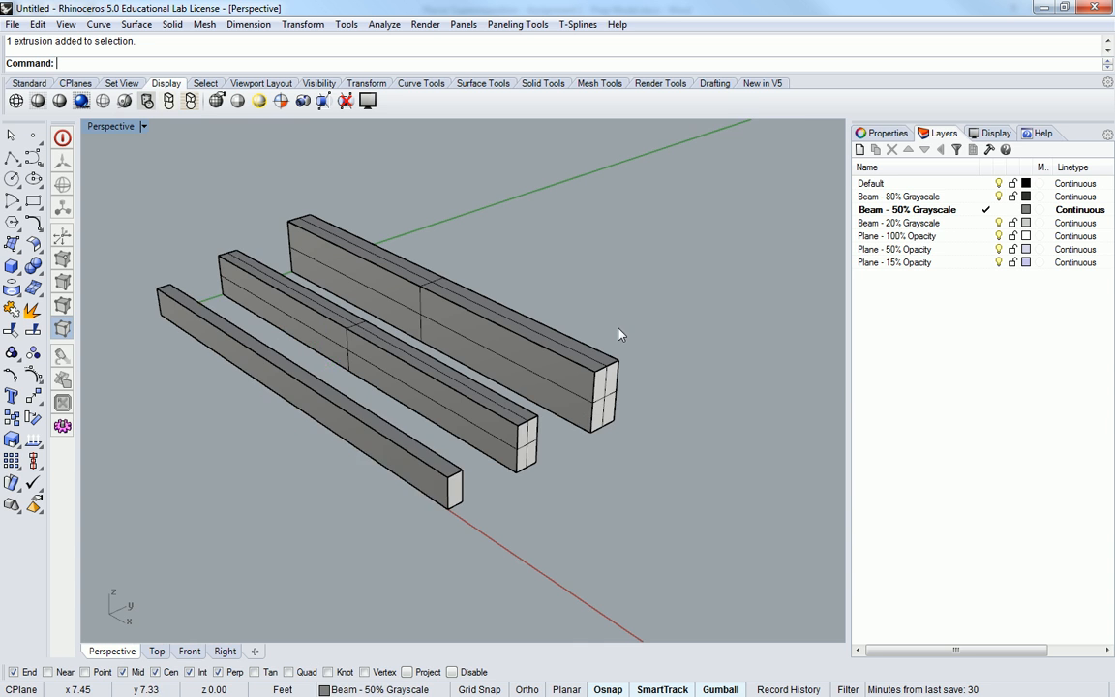
right_drag(620, 332, 600, 340)
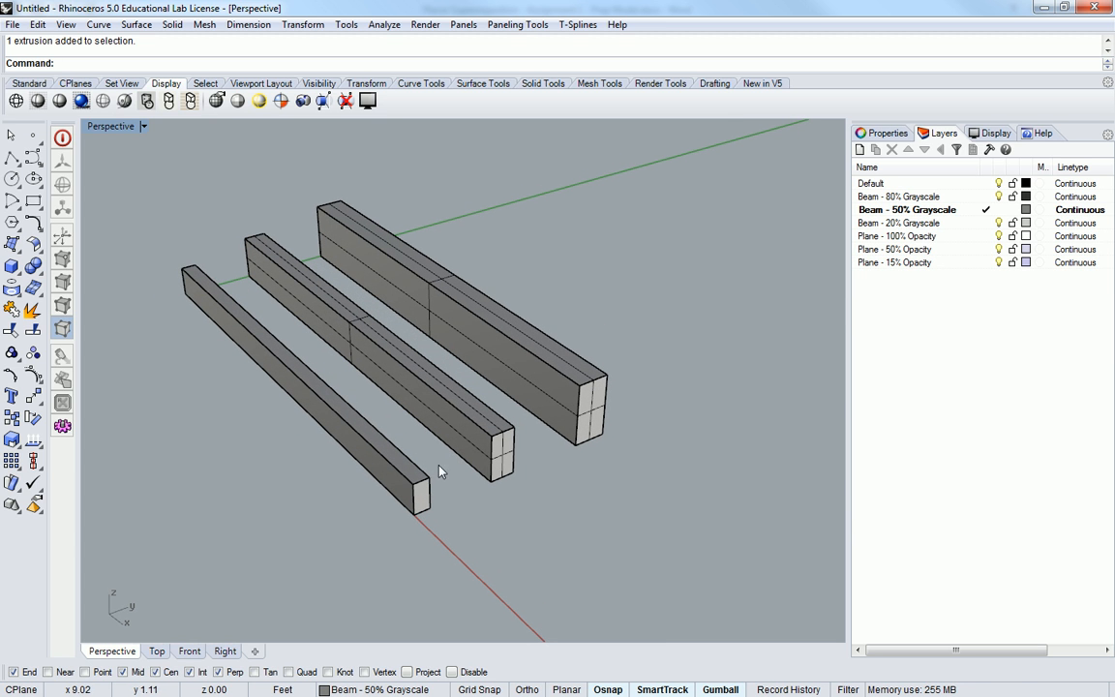
- Move the smallest beam to the Beam - 80% Grayscale layer and clear the selection
click(401, 471)
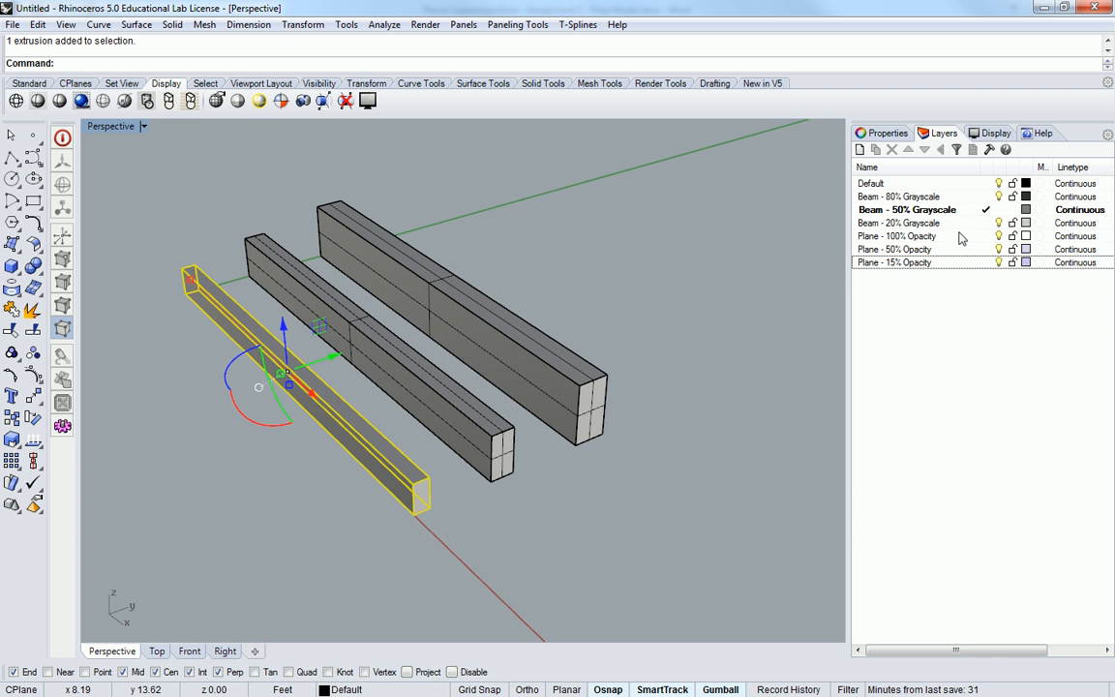
click(919, 224)
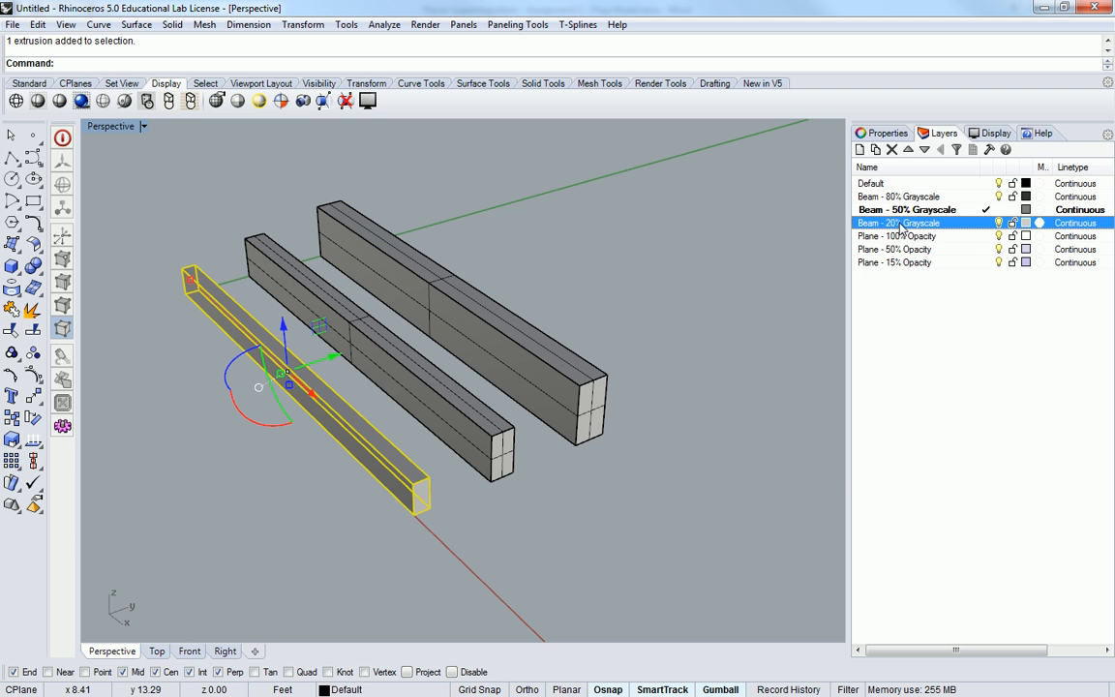
click(906, 197)
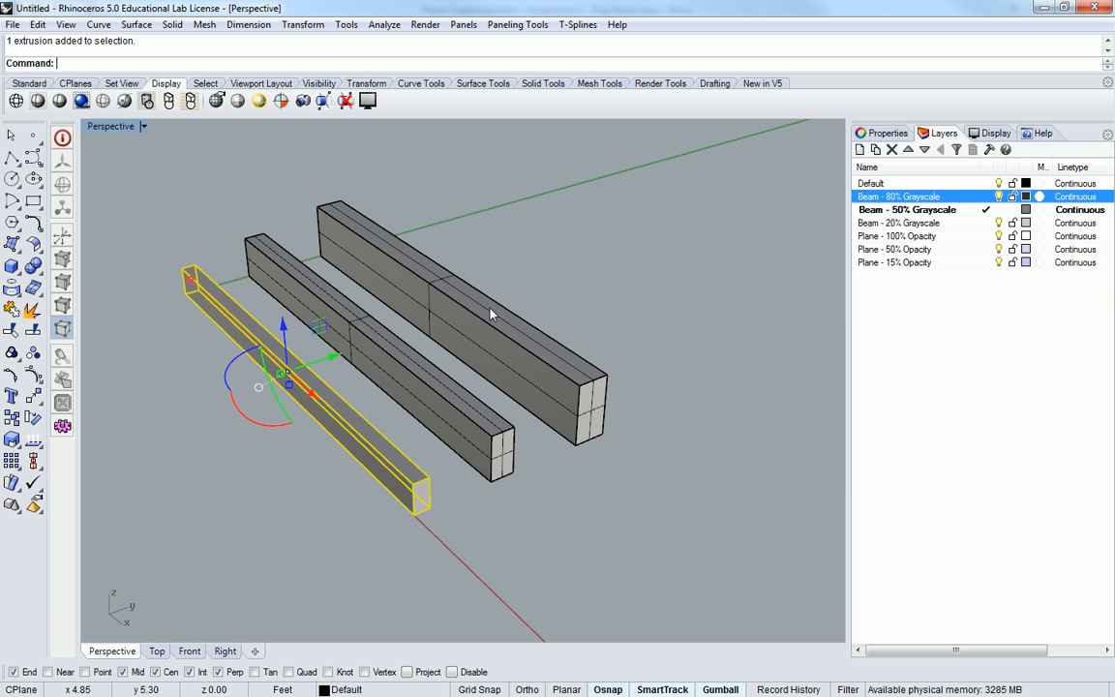
right_click(879, 199)
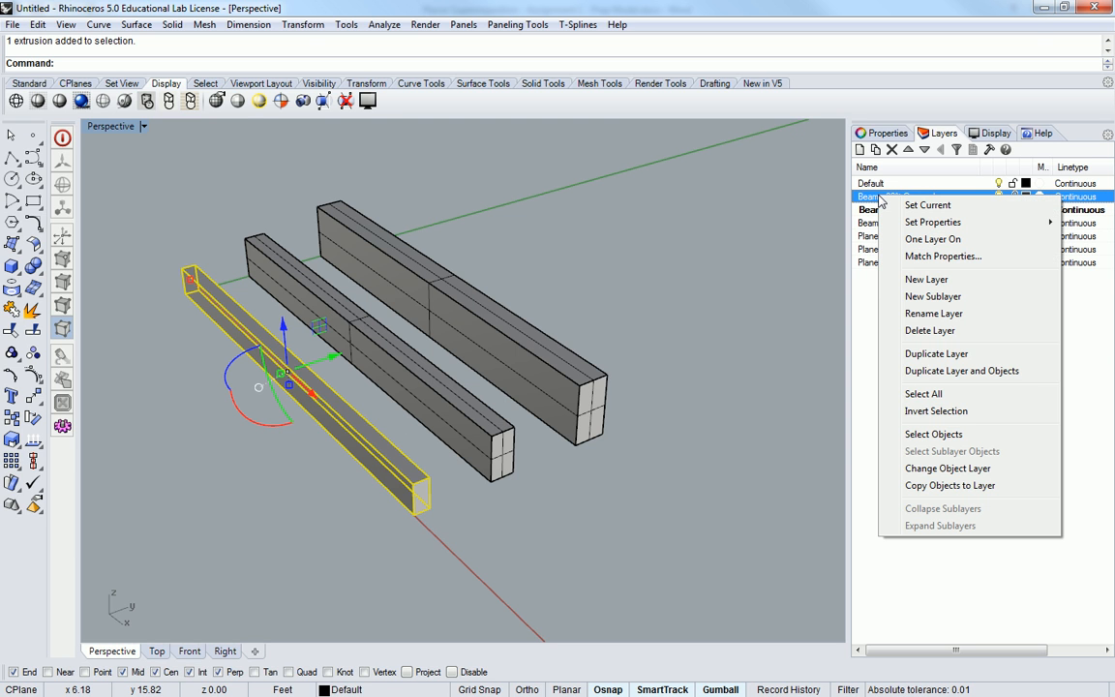
click(949, 470)
click(680, 498)
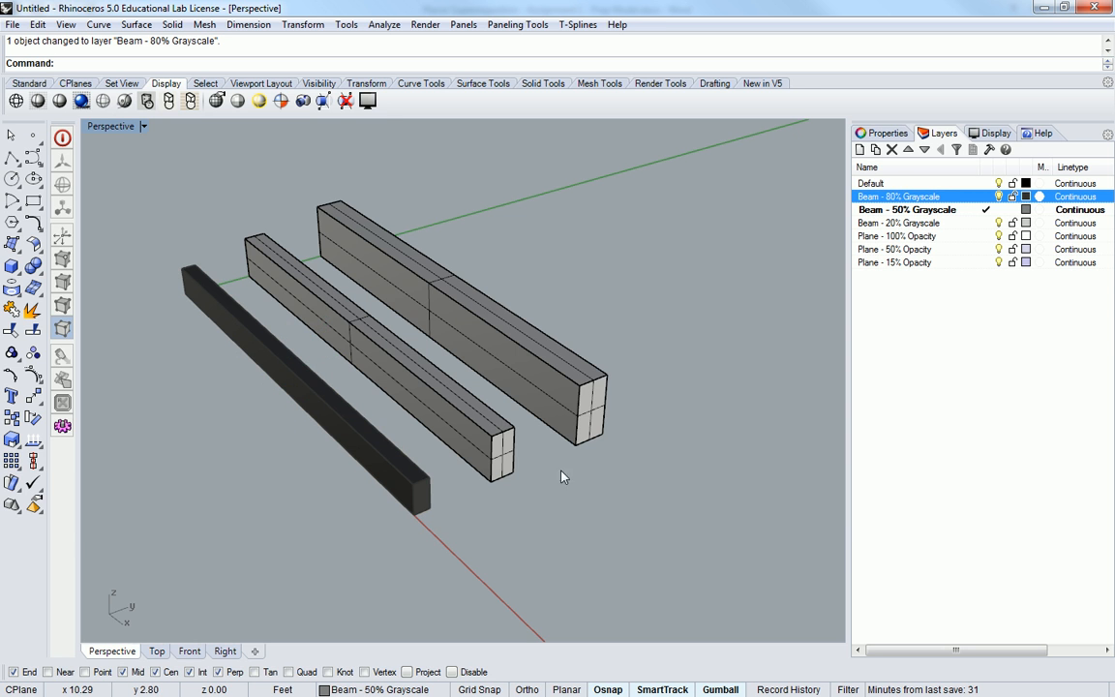
- Move the middle beam to the Beam - 50% Grayscale layer and clear the selection
right_drag(585, 478, 510, 481)
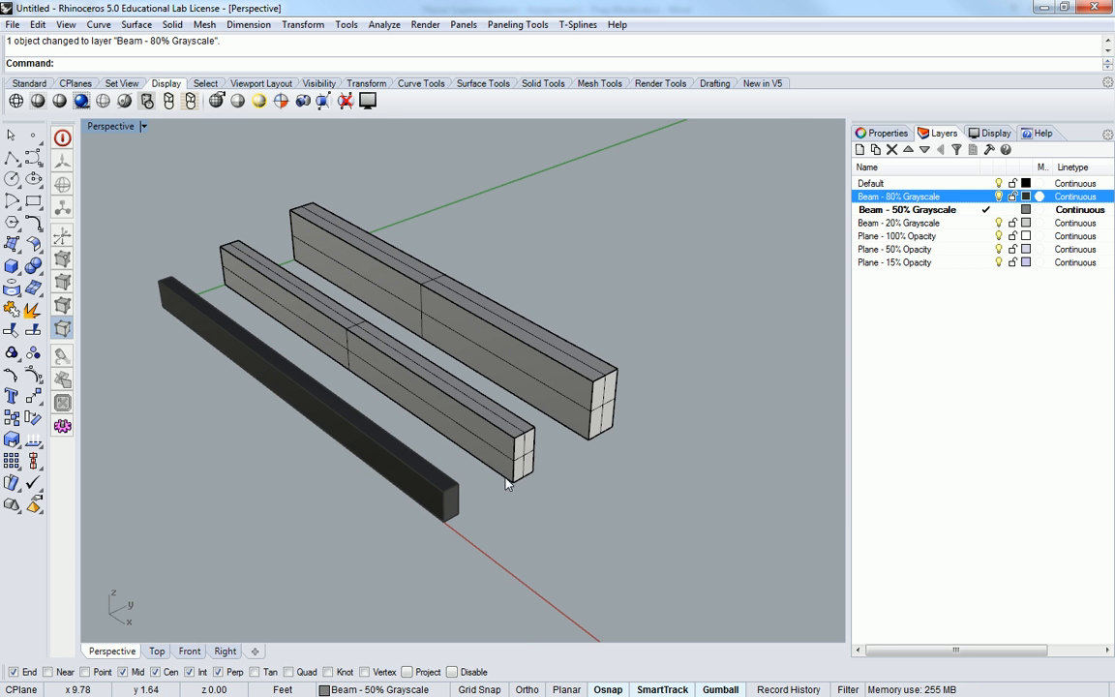
click(485, 450)
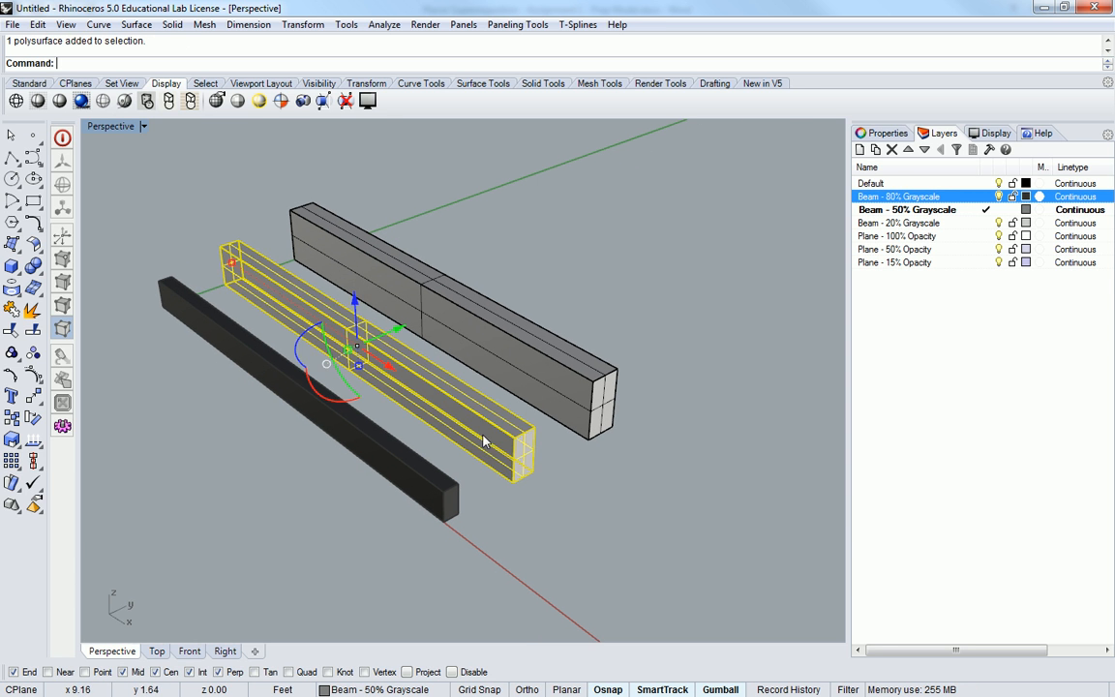
right_click(915, 210)
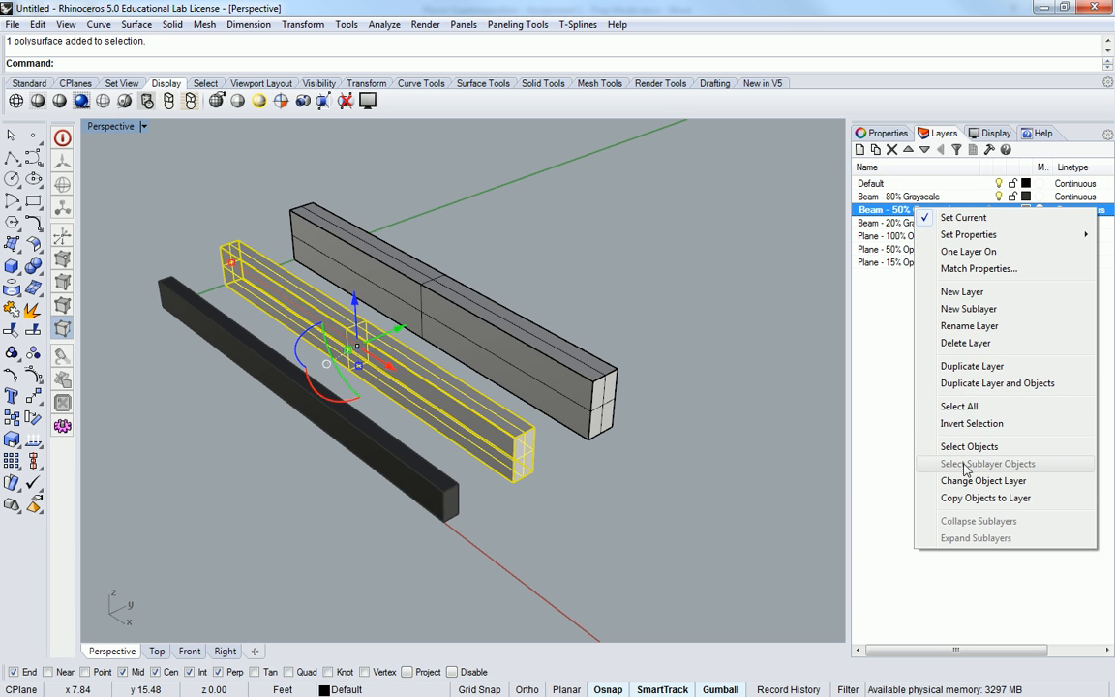
click(984, 480)
click(746, 492)
- Move the largest beam to the Beam - 20% Grayscale layer and clear the layer selection
click(537, 346)
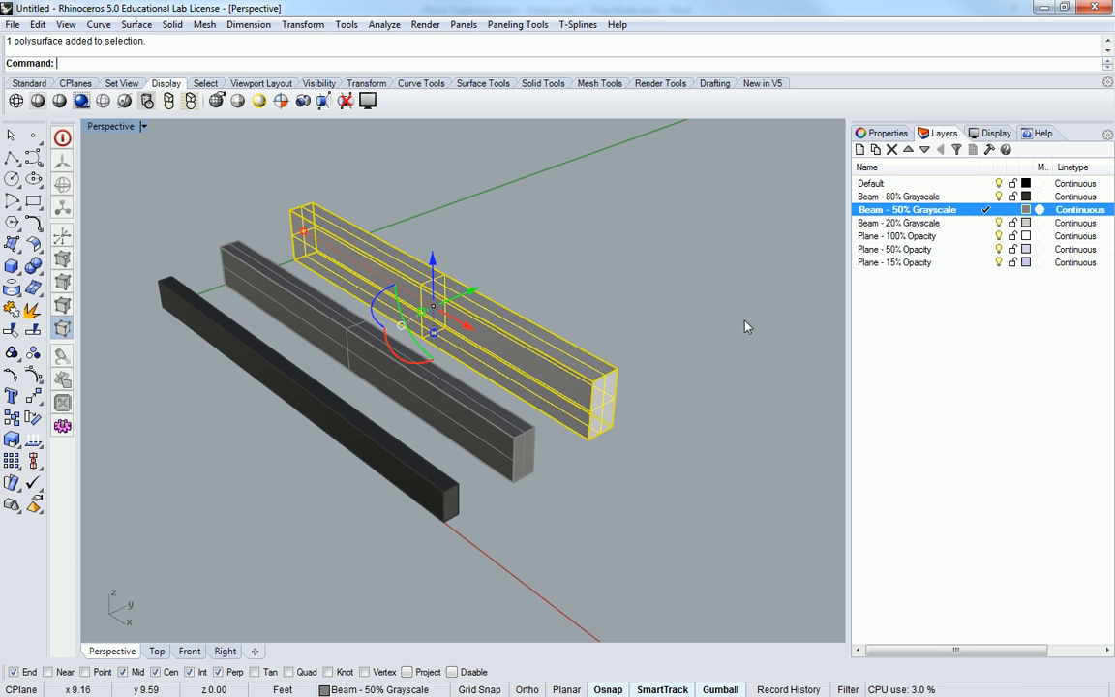
right_click(902, 223)
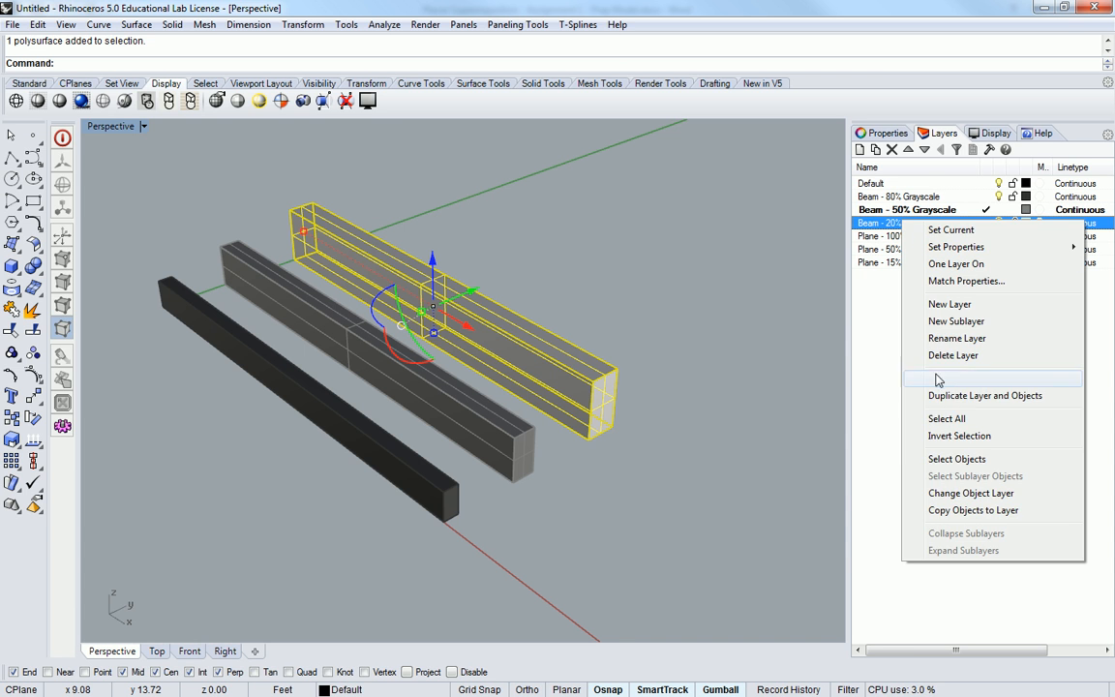
click(949, 494)
right_drag(608, 447, 497, 376)
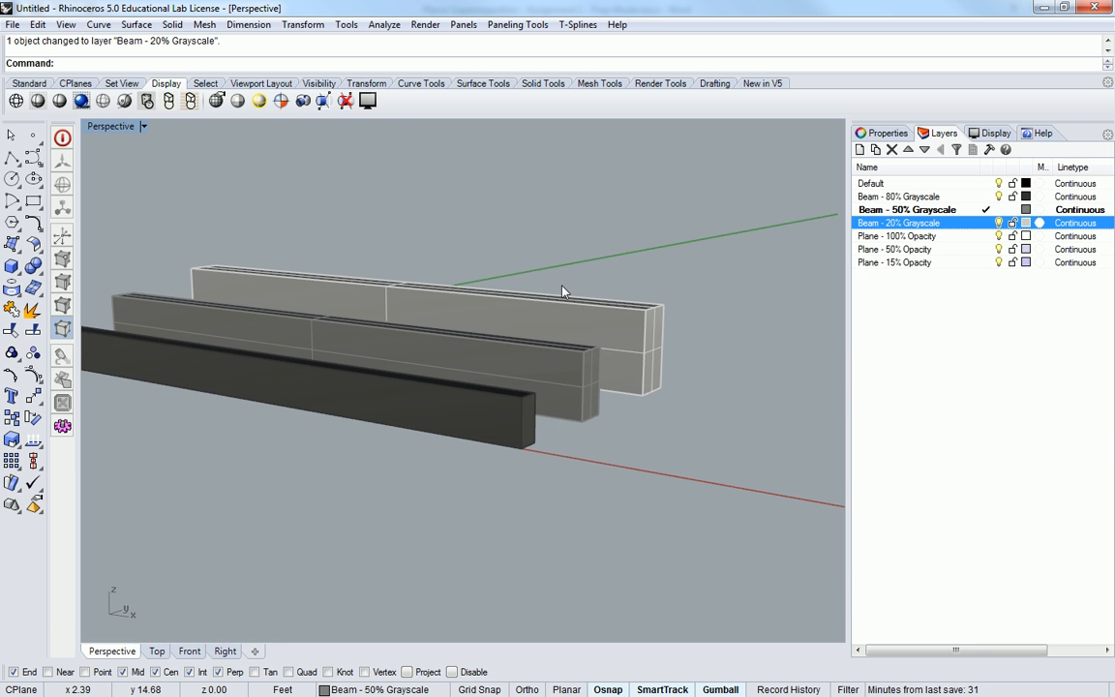
click(923, 281)
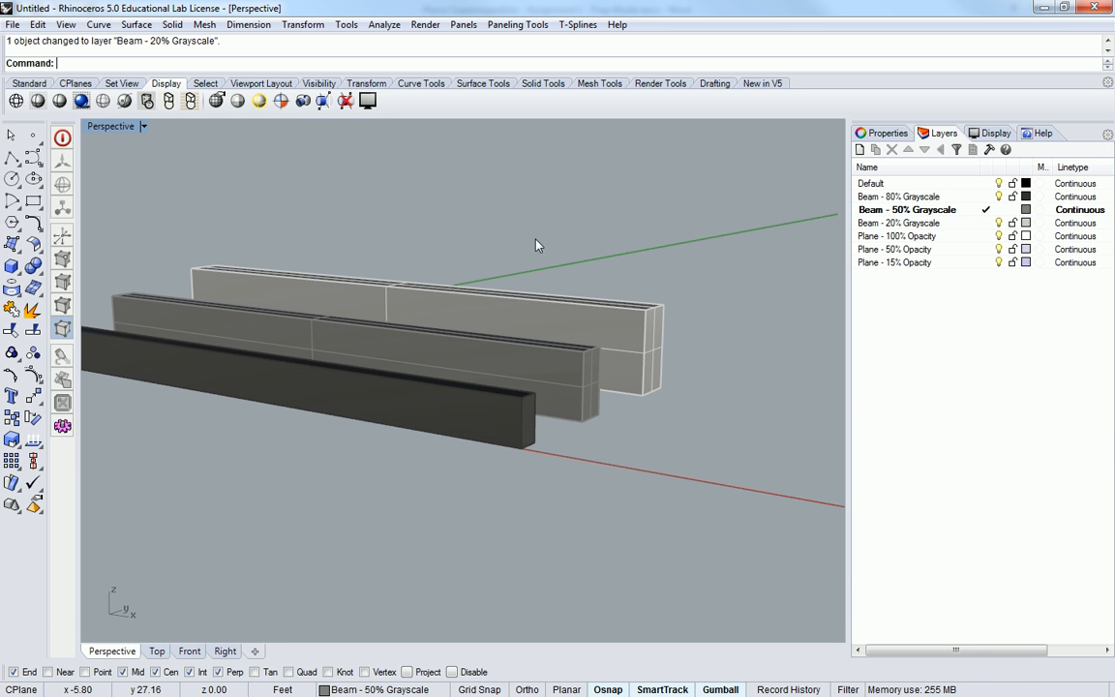
right_drag(520, 232, 569, 402)
scroll(558, 324, down, 7)
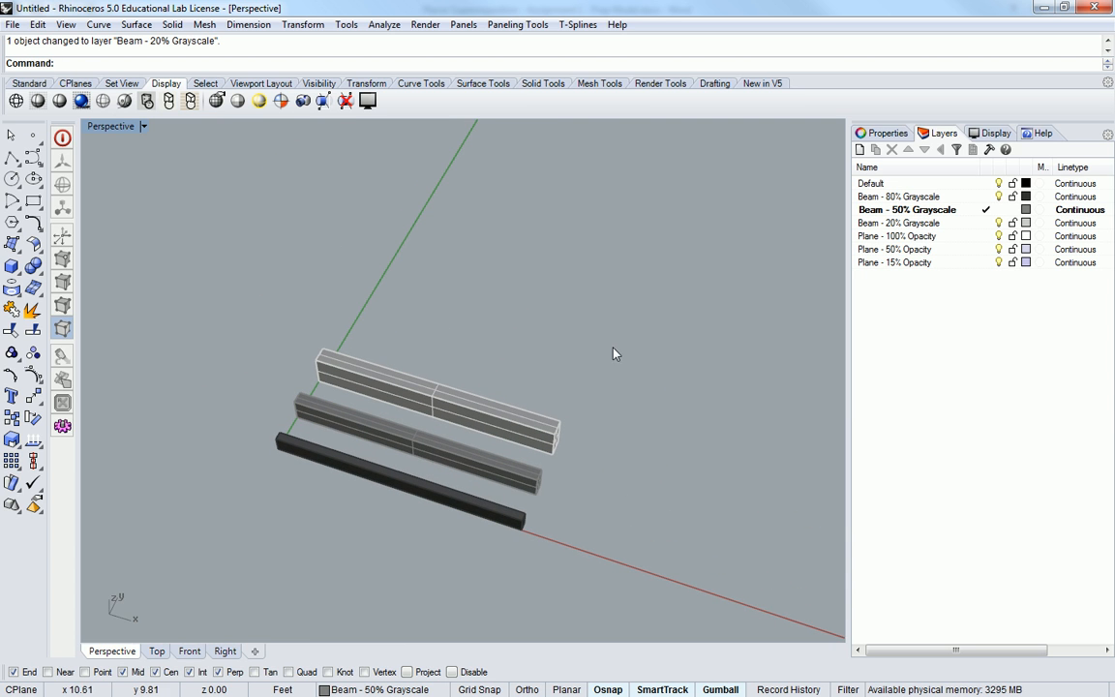
right_drag(615, 341, 569, 345)
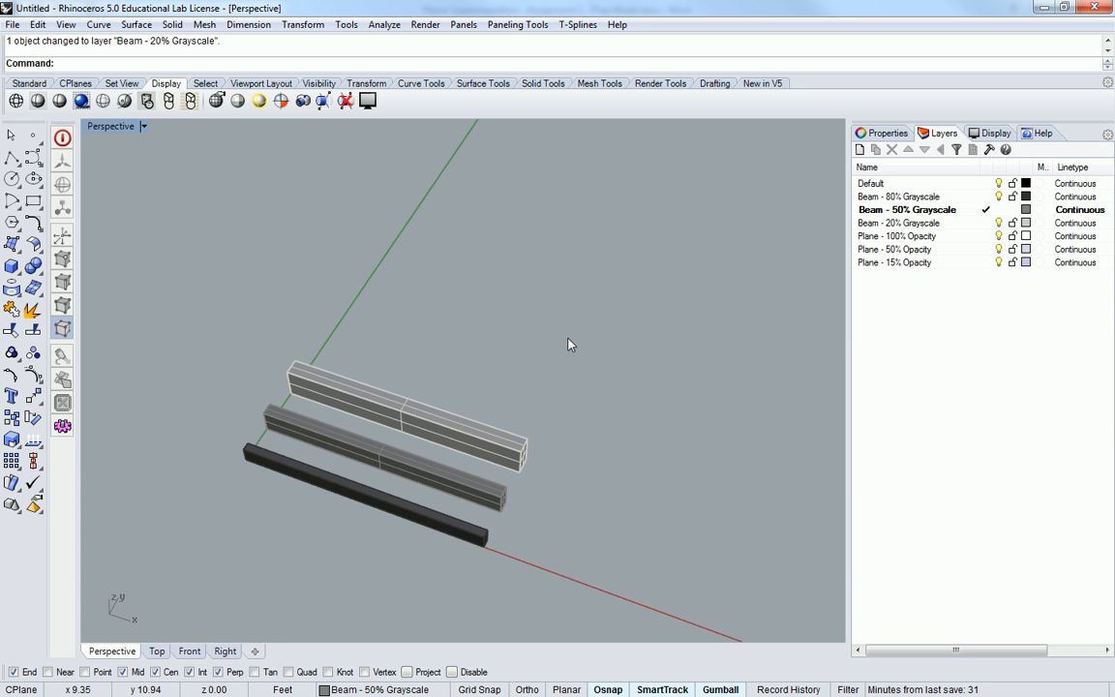
scroll(570, 344, down, 5)
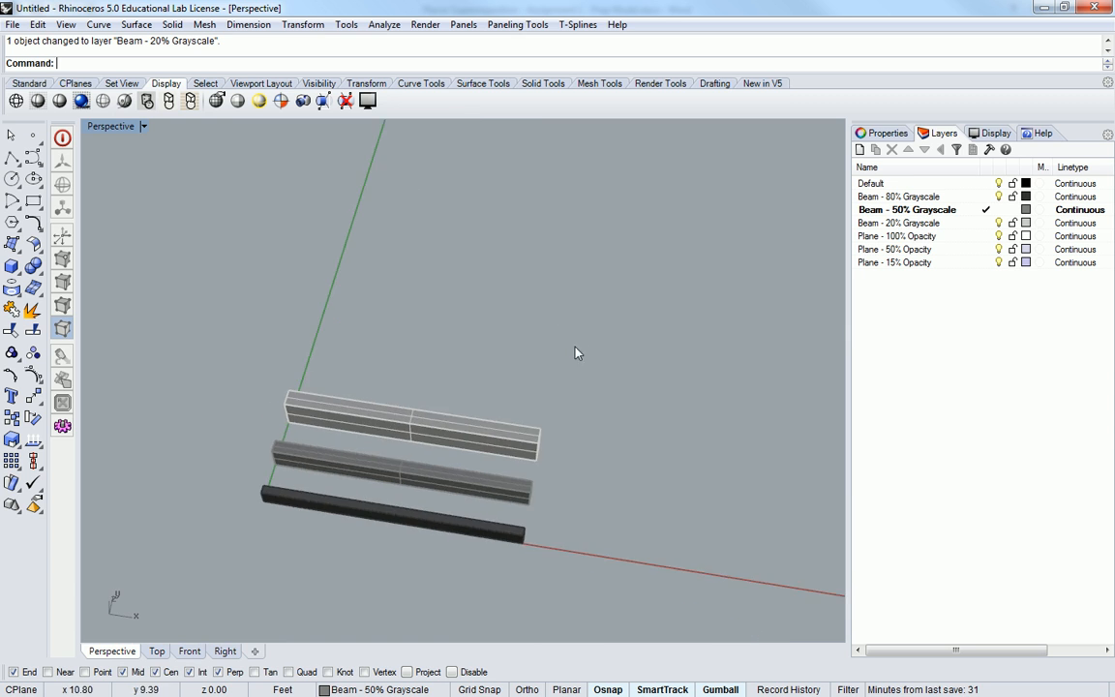
click(11, 266)
click(486, 365)
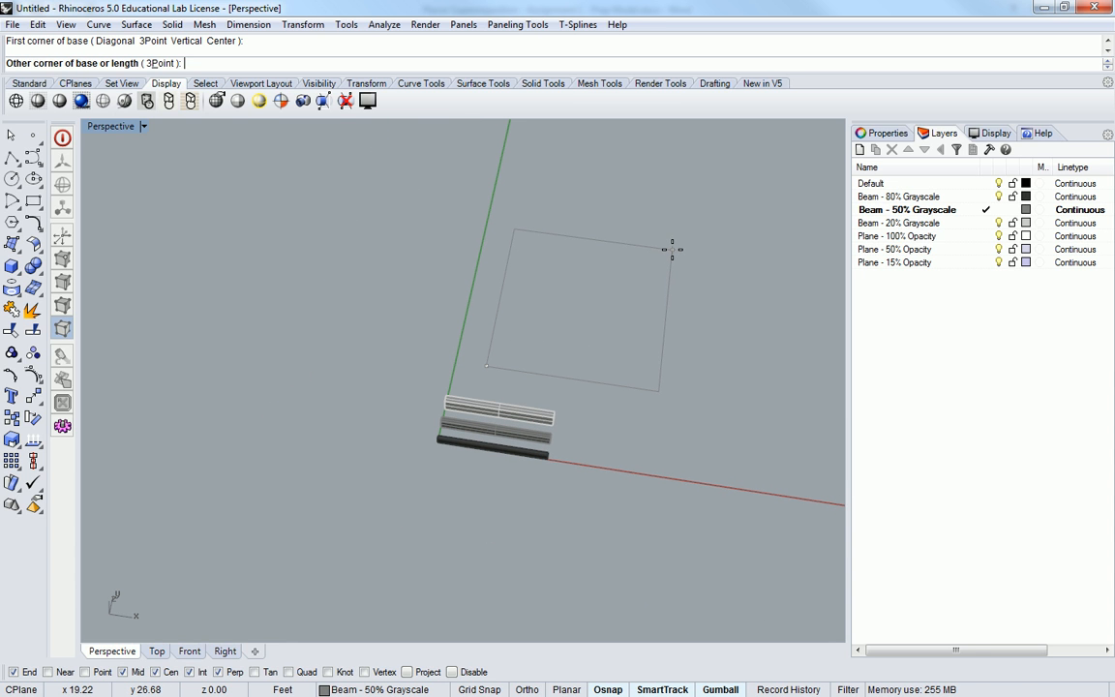
text(20)
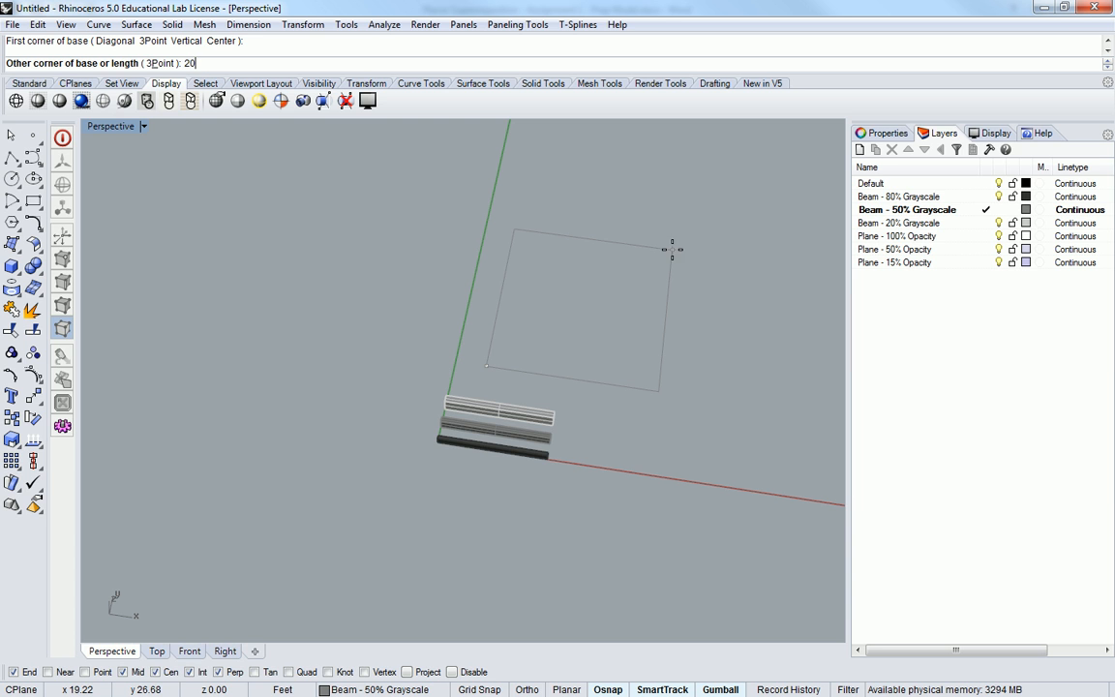
text(',20')
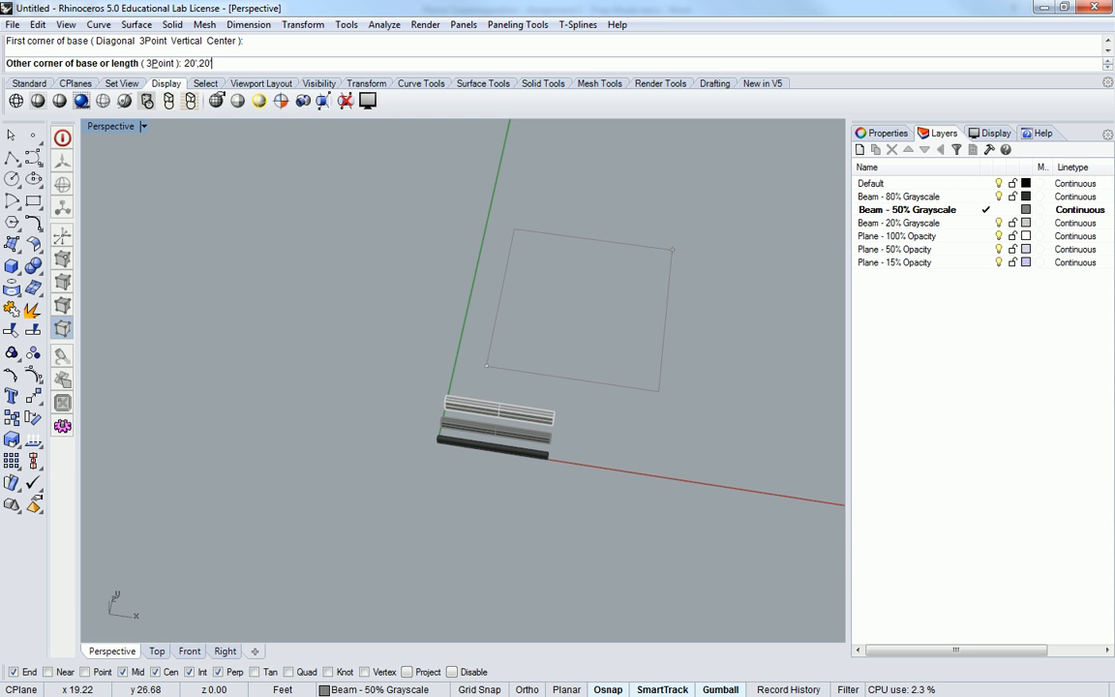
key(Return)
right_drag(587, 234, 408, 369)
key(Escape)
key(Return)
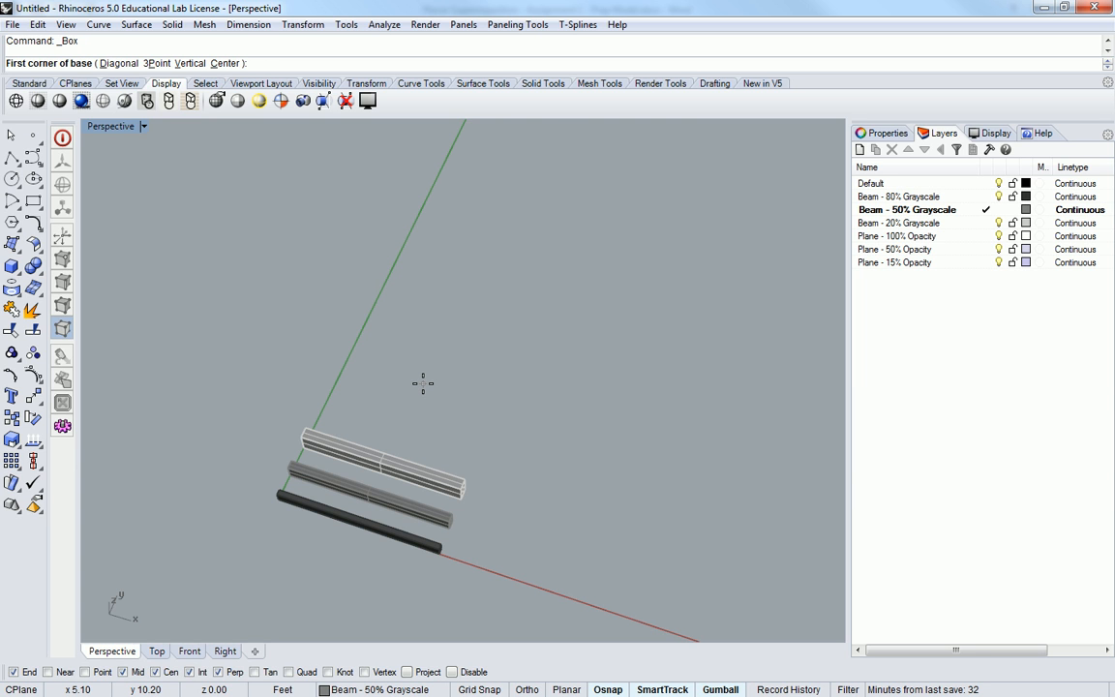
click(422, 384)
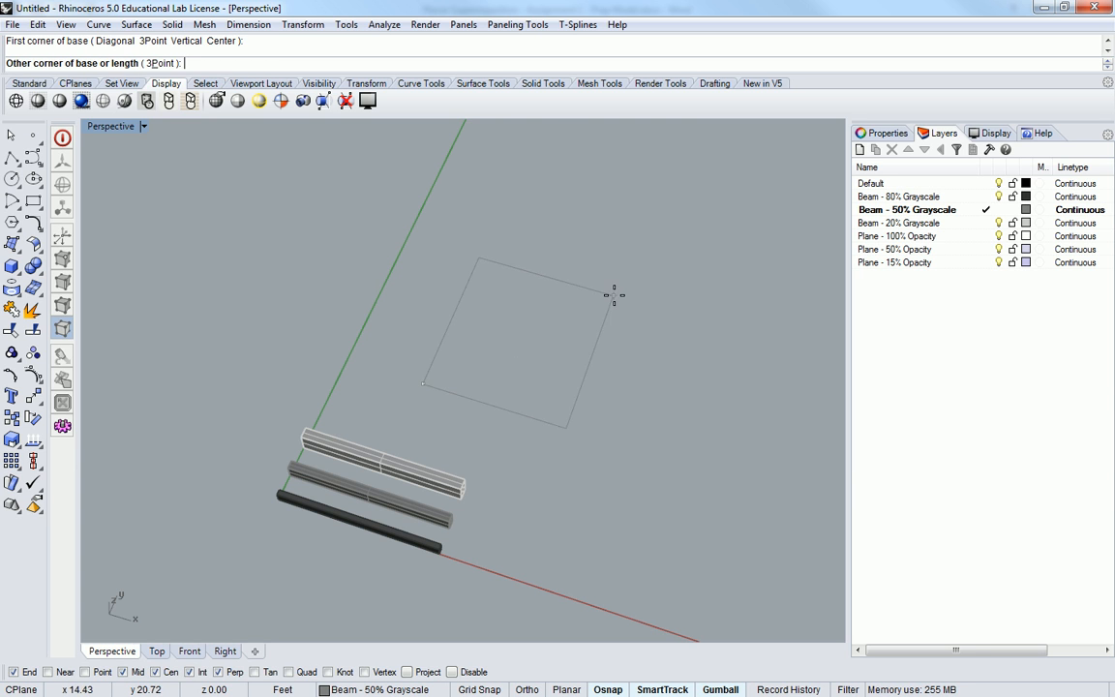
text(@20)
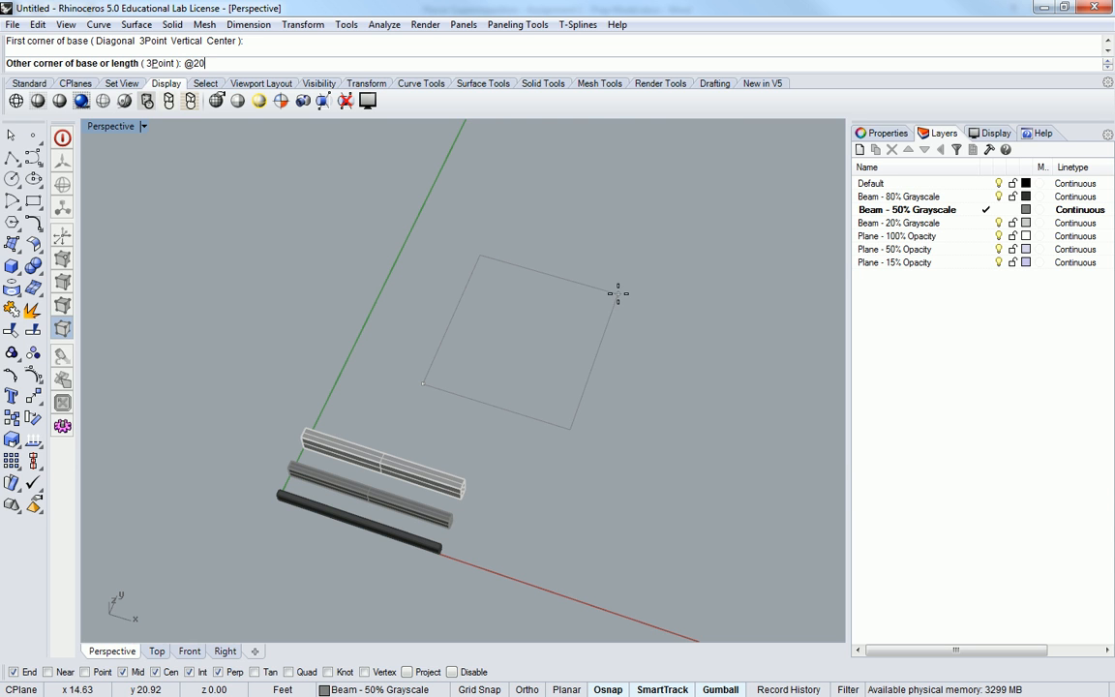
text(',20')
key(Return)
right_drag(632, 266, 597, 299)
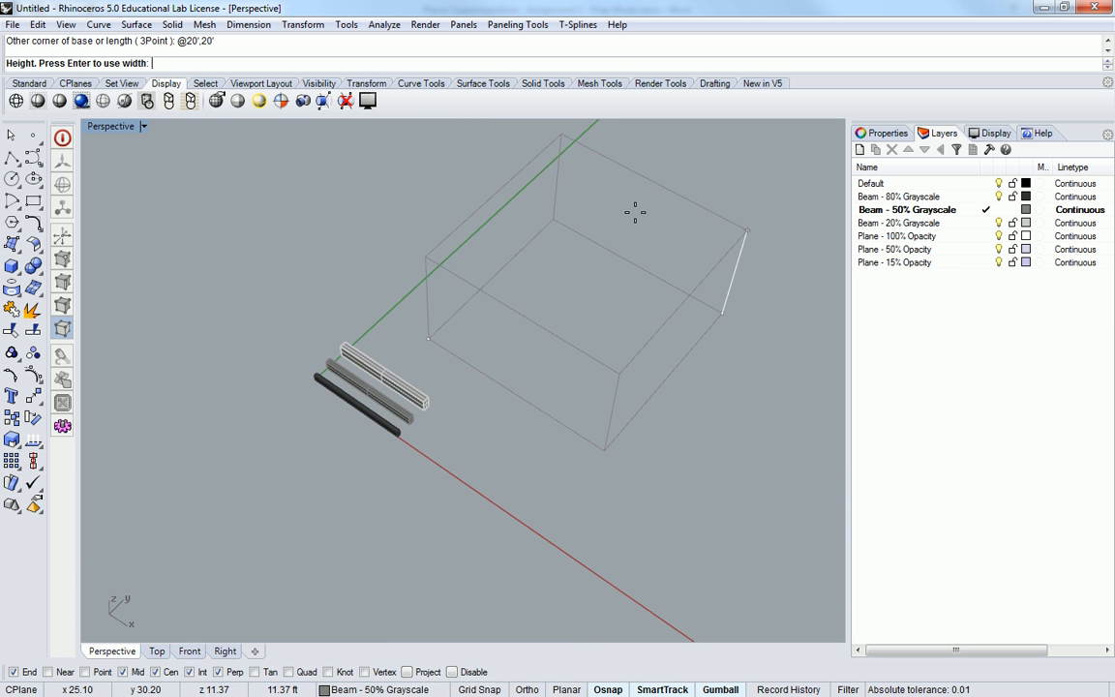
text(1.5')
key(Return)
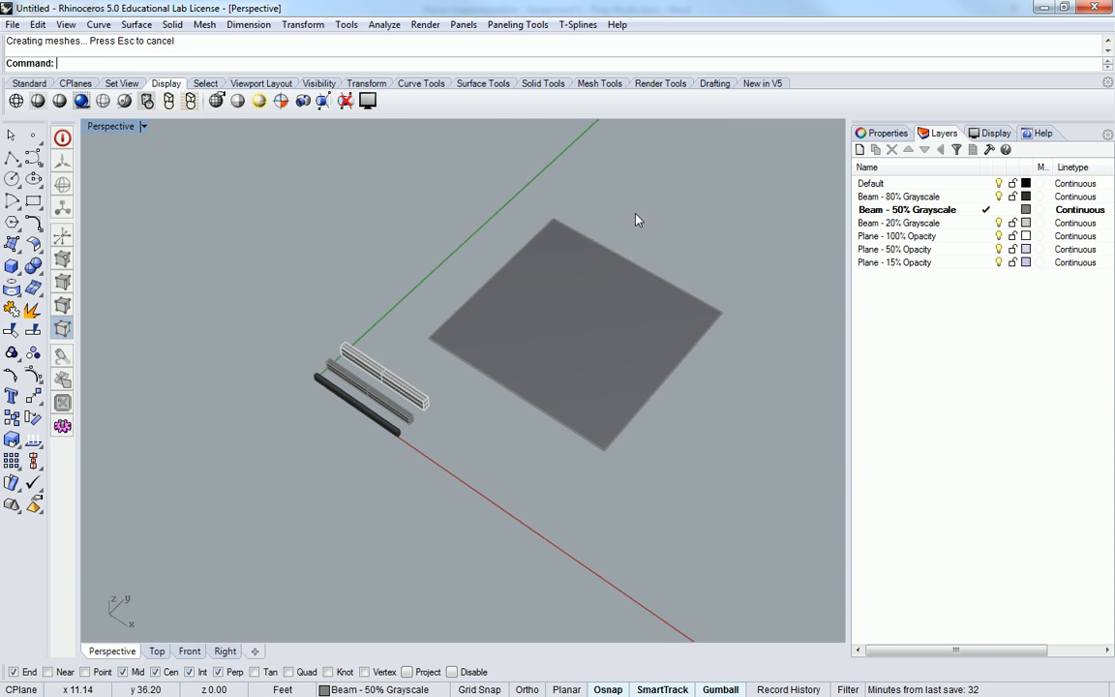
- Move the new 20' by 20' plane to the Plane - 15% Opacity layer and clear the selection
right_drag(615, 296, 643, 303)
scroll(644, 303, up, 5)
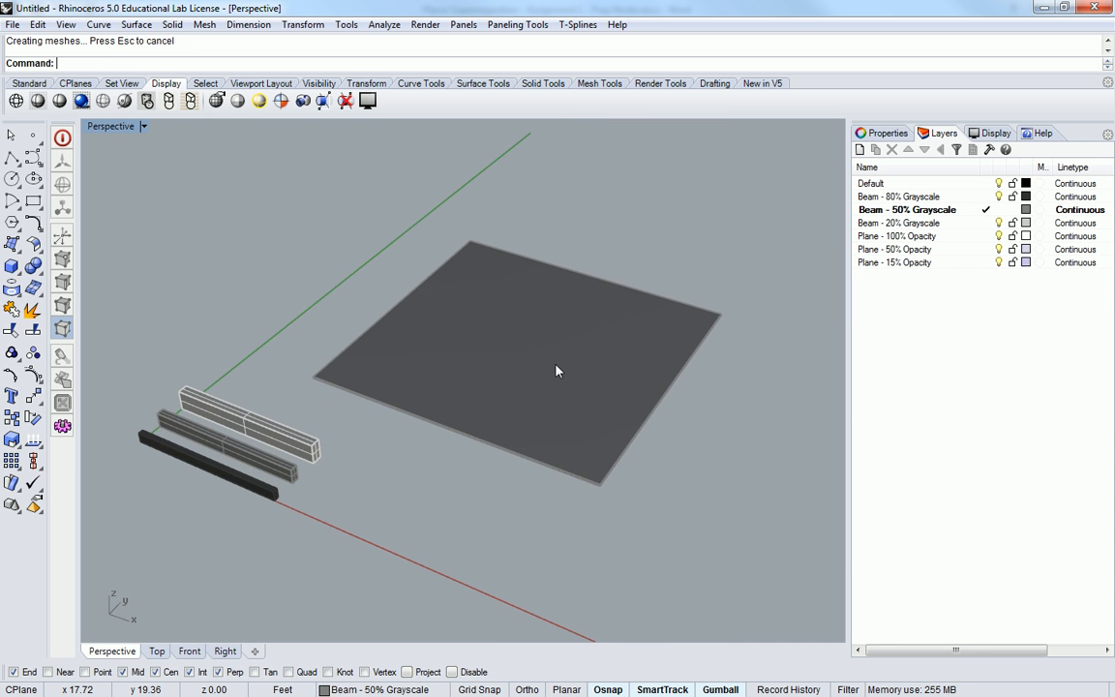
click(557, 371)
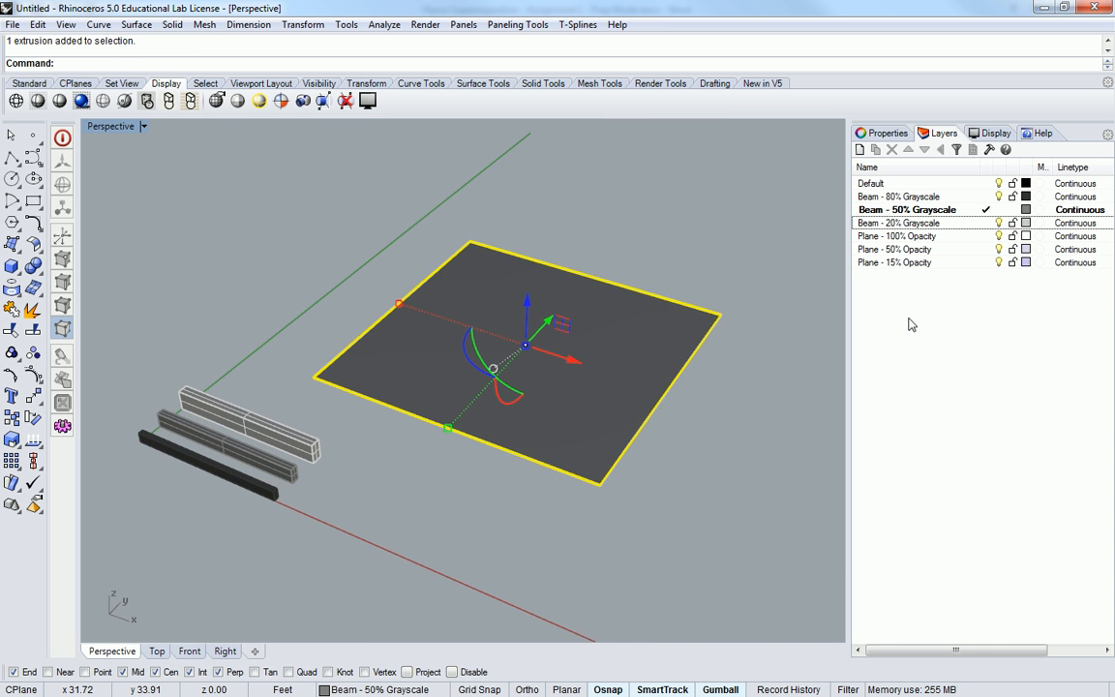
right_click(916, 262)
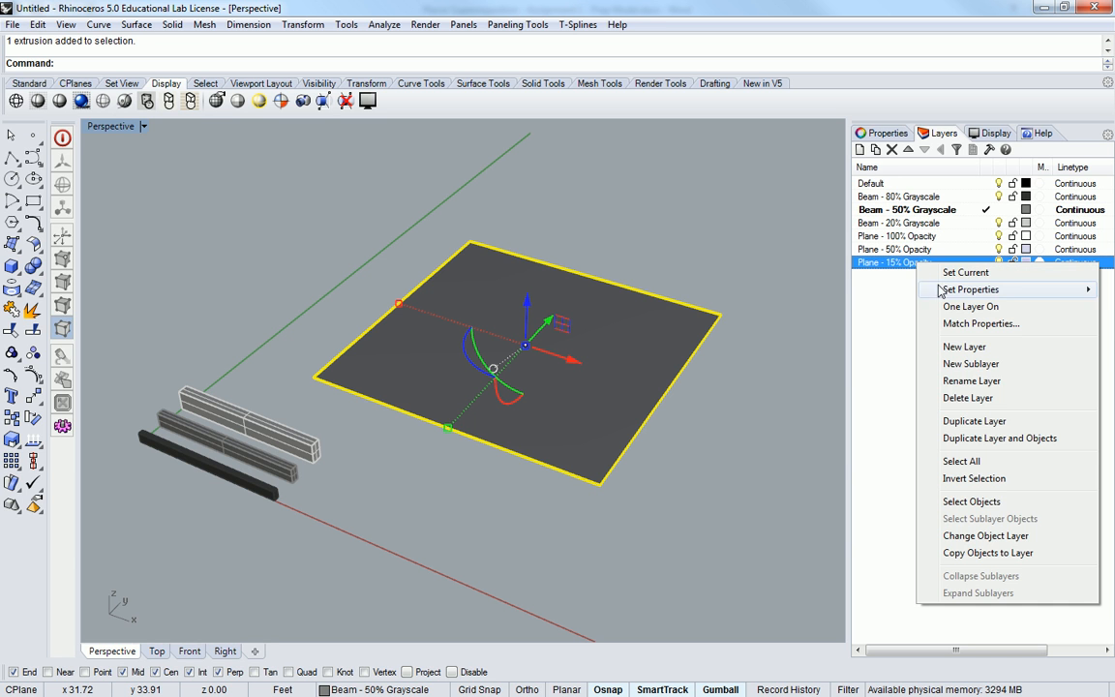
click(985, 535)
click(658, 451)
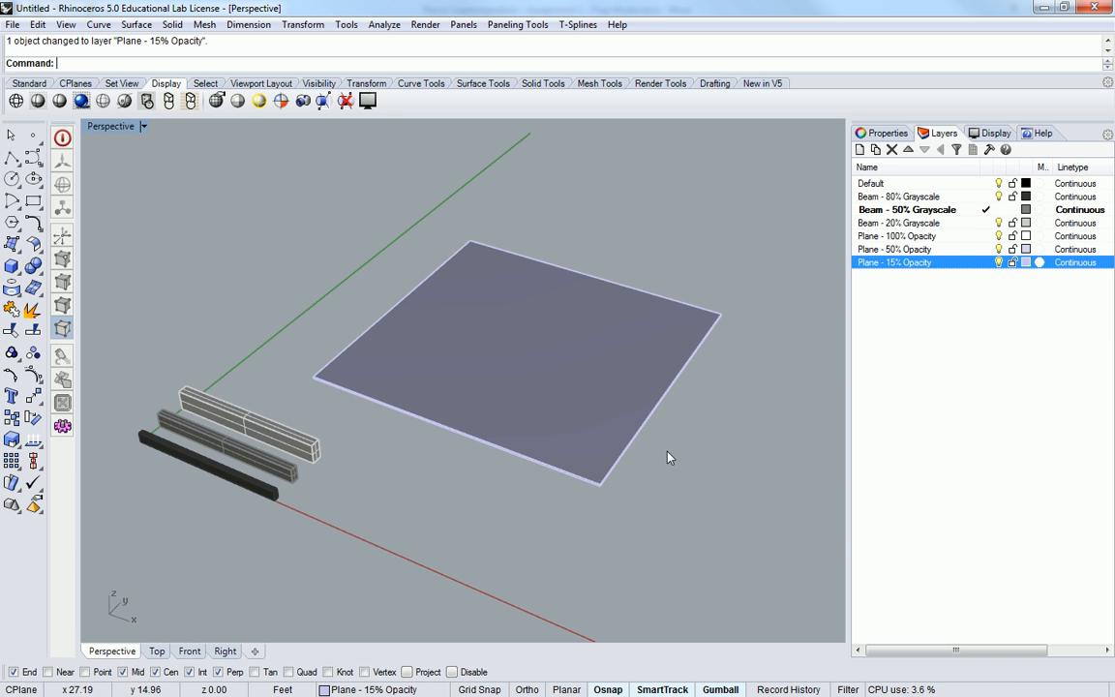
- Move the plane along X and Y so it sits beside the green axis, just behind the largest beam
right_drag(382, 438, 266, 411)
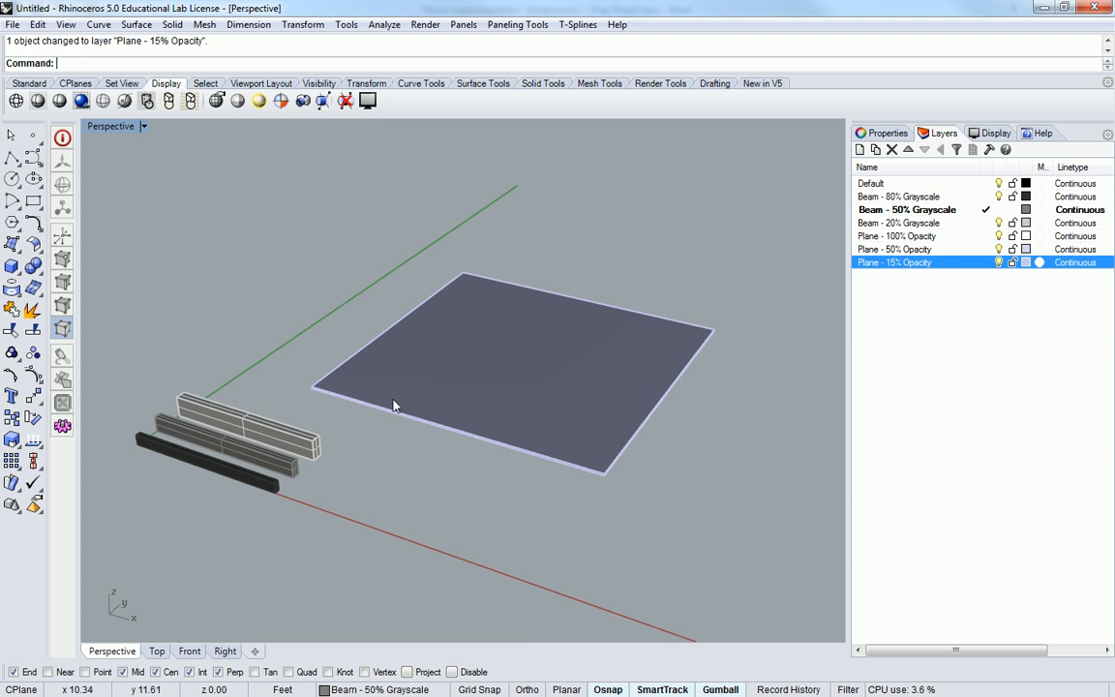
click(458, 375)
drag(561, 349, 494, 326)
shift+right_drag(391, 300, 487, 381)
drag(489, 312, 478, 333)
right_drag(547, 434, 588, 348)
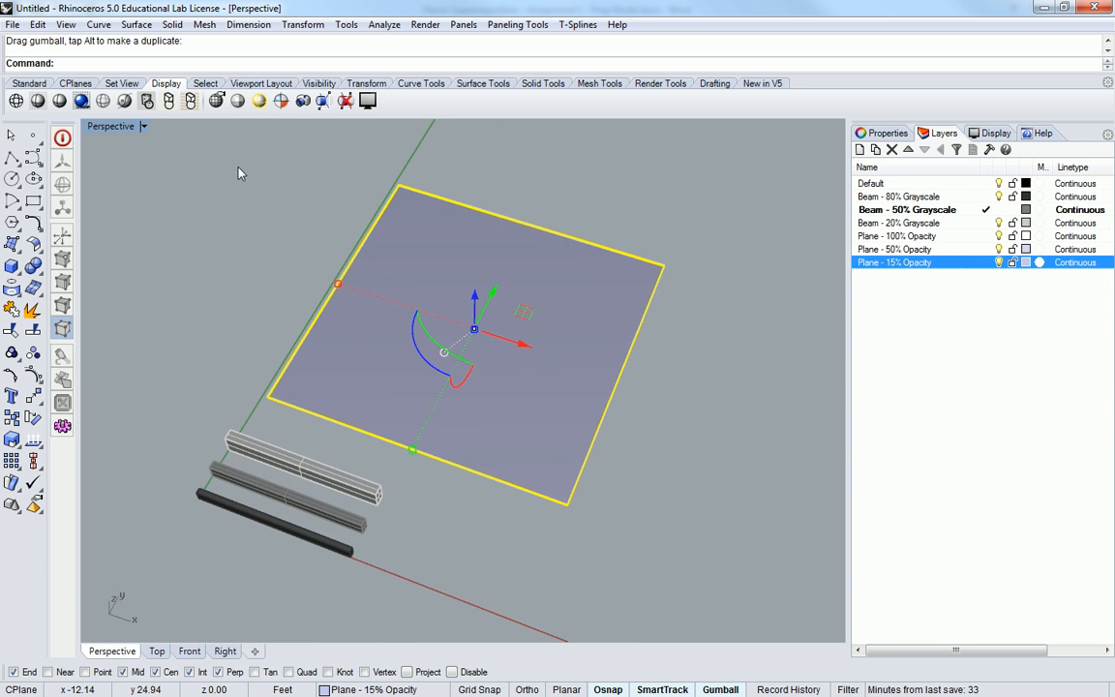
- Switch to the four-viewport layout, deselect the plane, and frame the plane and all three beams in the Top view
double_click(126, 128)
click(530, 200)
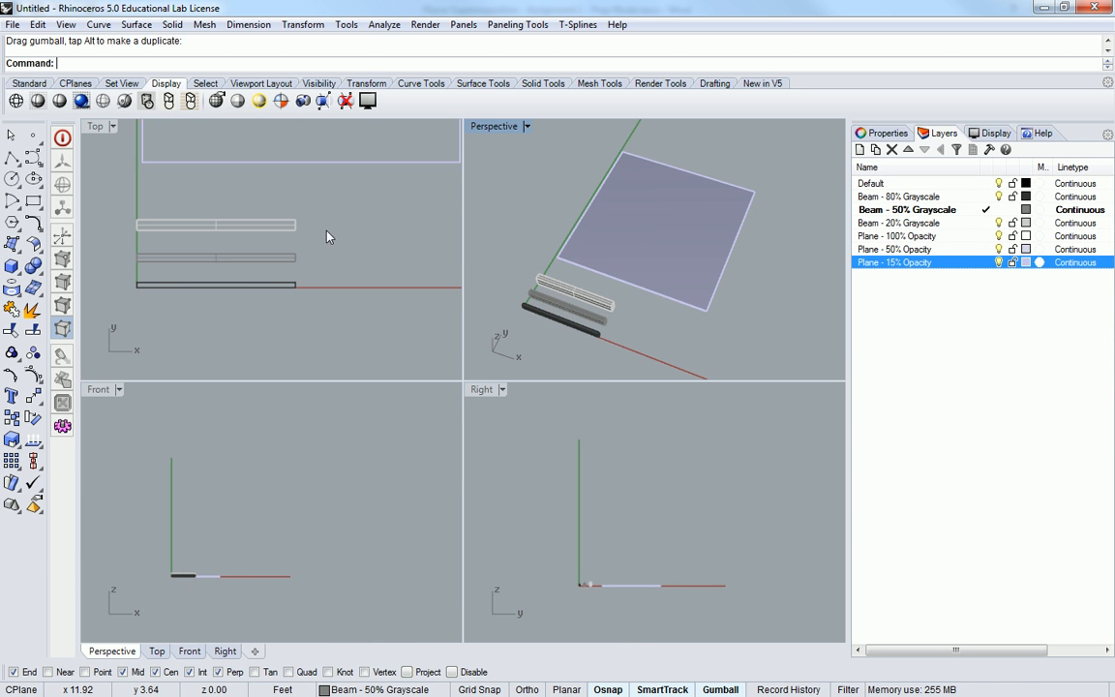
scroll(345, 232, down, 14)
right_drag(345, 230, 303, 300)
scroll(312, 280, up, 4)
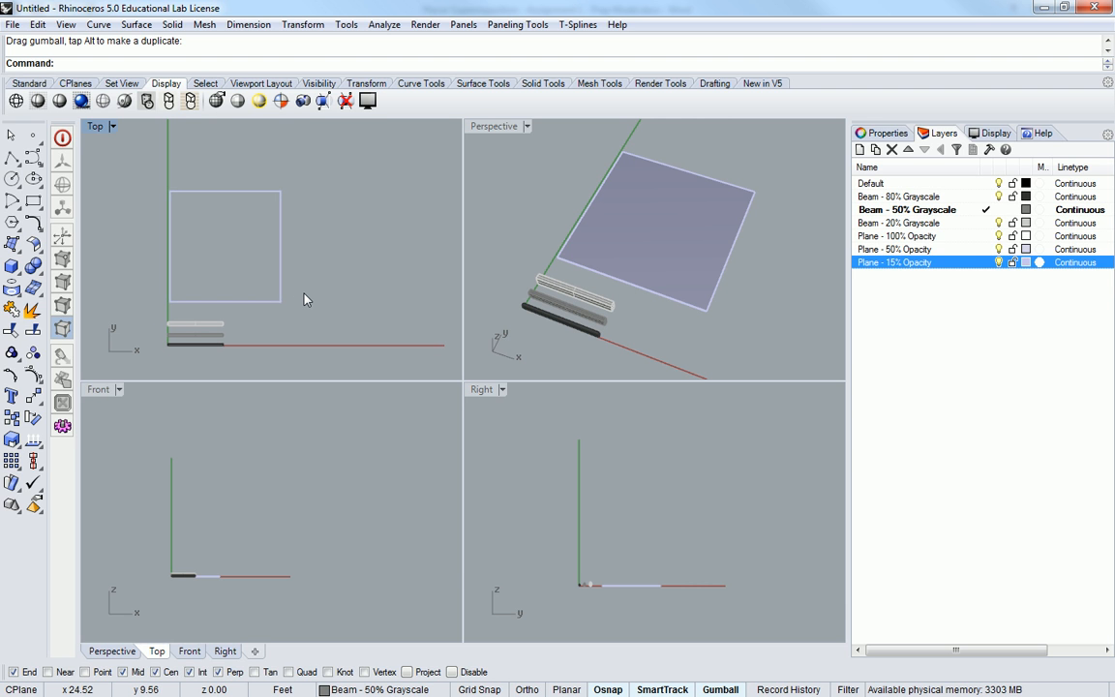